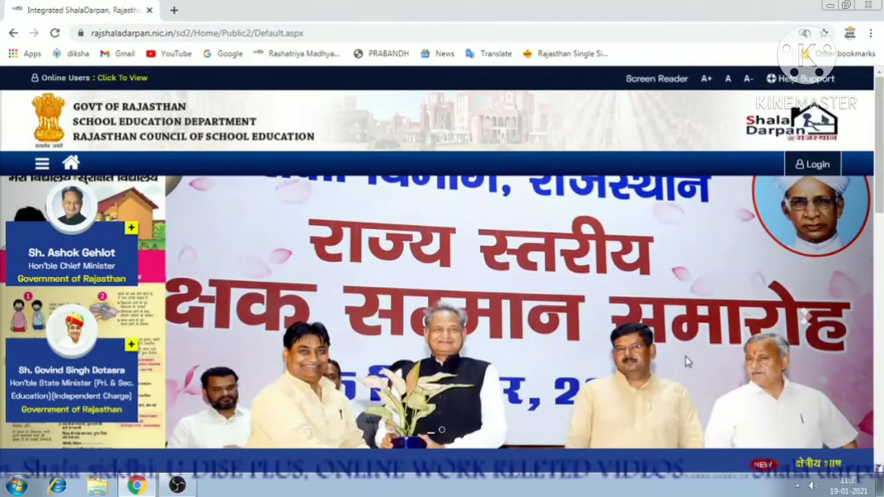
Log in through Staff Window > Staff Login with the user ID, password and captcha.
scroll(687, 361, "down", 2)
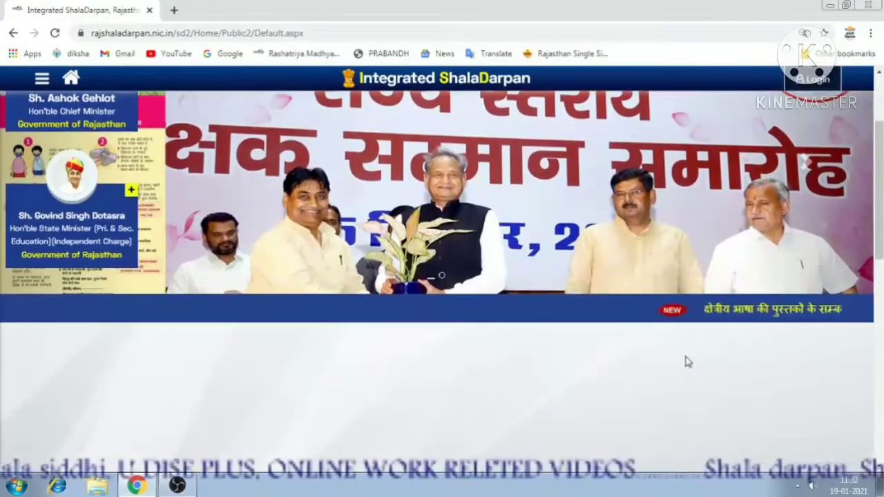
scroll(687, 362, "down", 1)
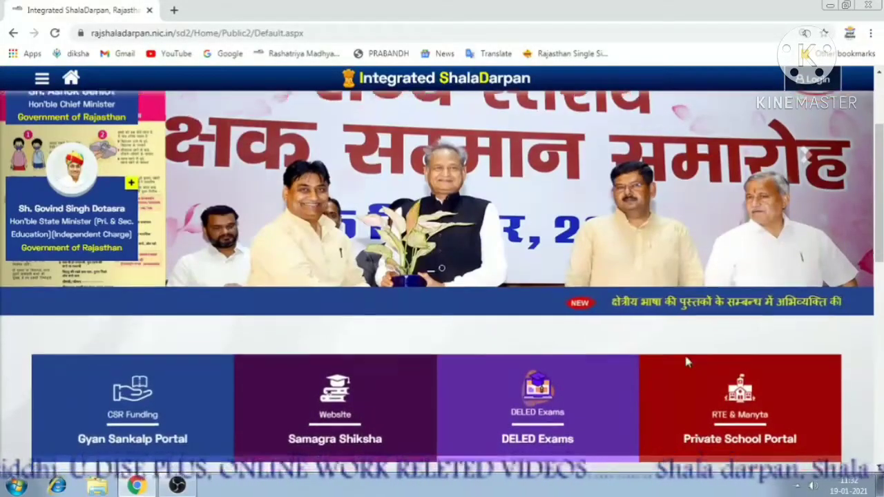
scroll(687, 362, "down", 1)
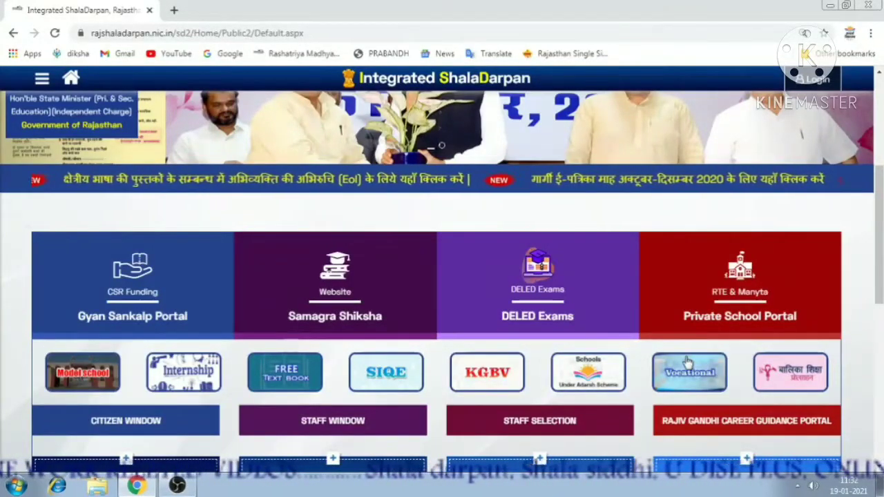
scroll(687, 364, "down", 1)
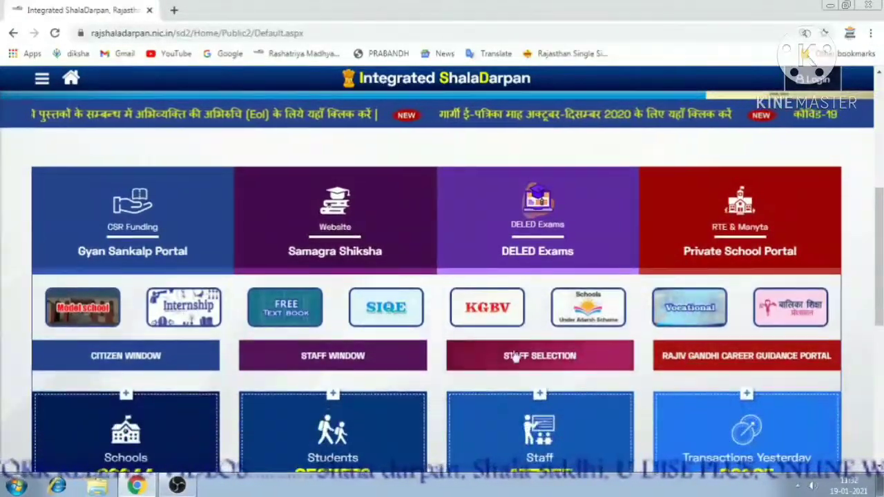
left_click(354, 359)
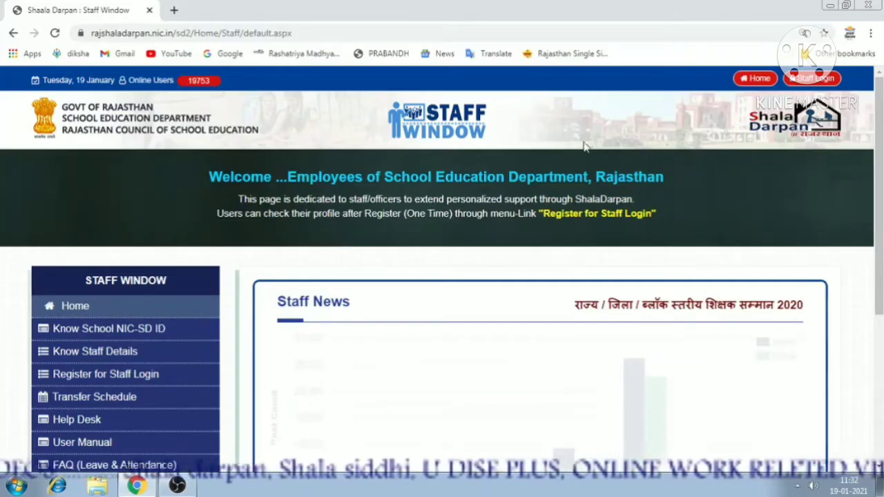
left_click(815, 79)
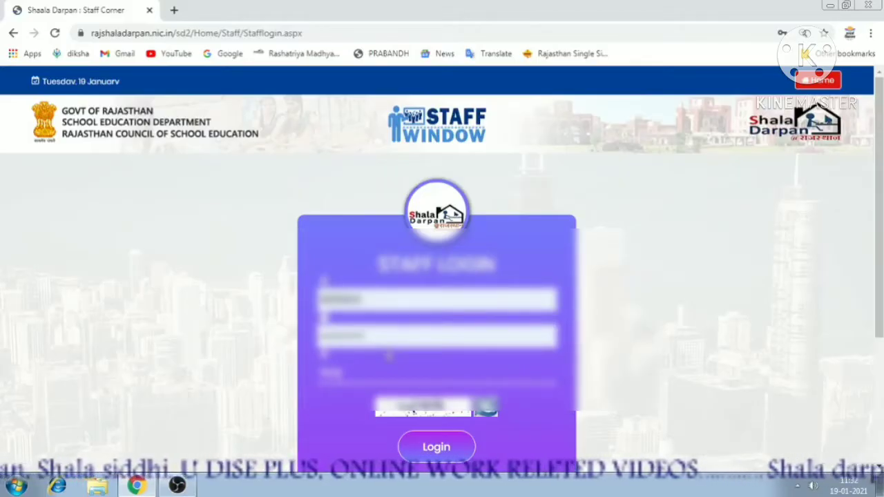
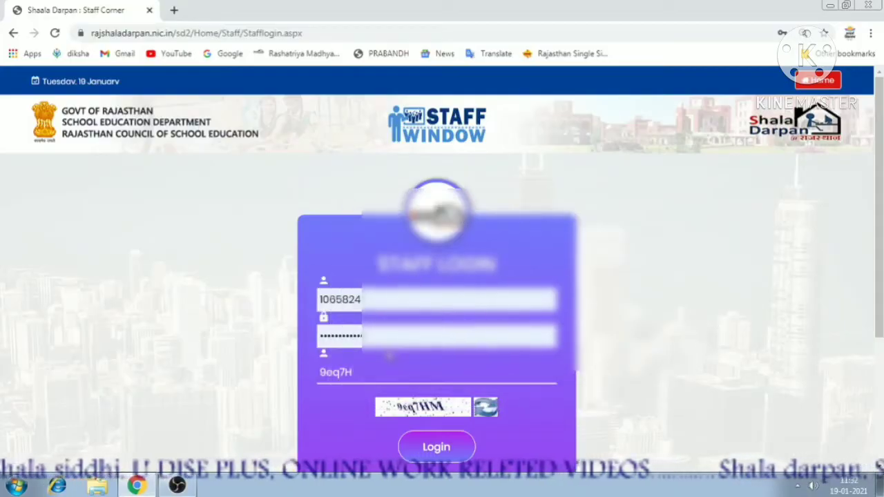
left_click(432, 447)
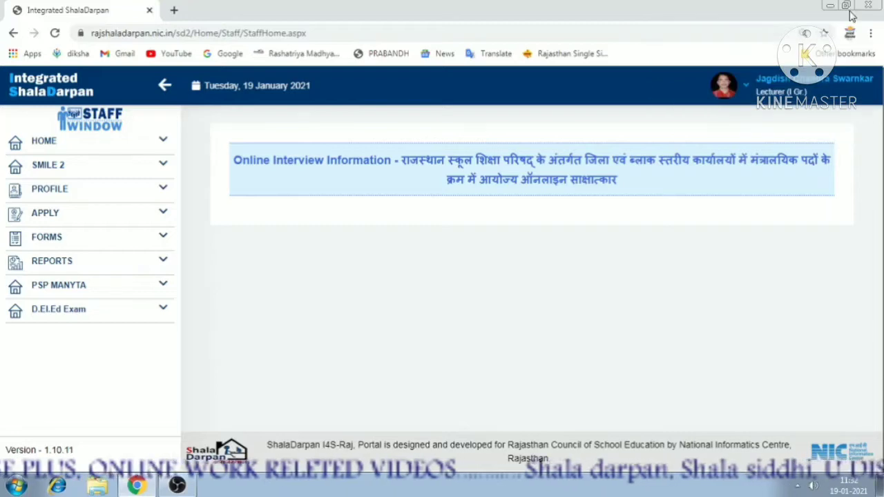
Zoom the browser page to 125% and expand the SMILE 2 sidebar module.
left_click(870, 33)
left_click(833, 154)
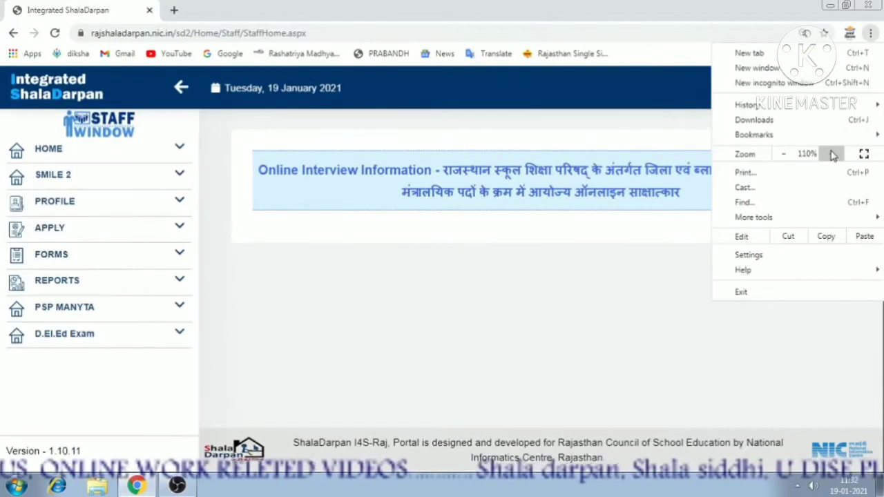
left_click(834, 155)
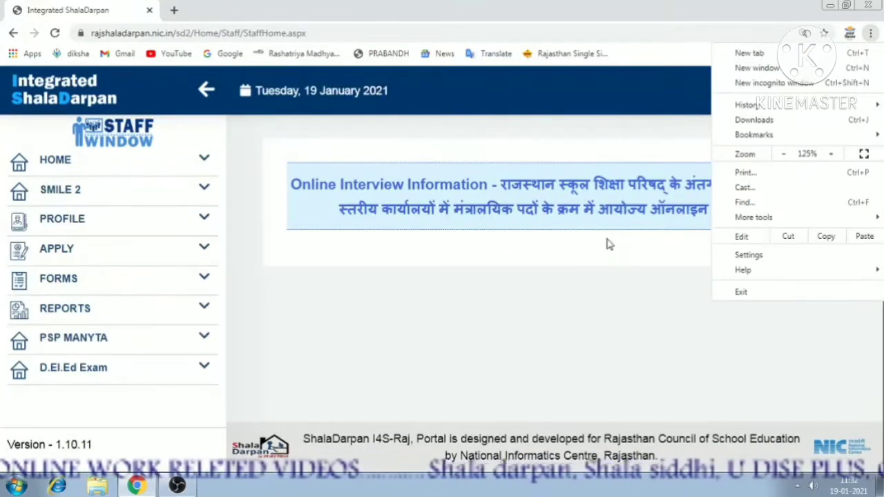
left_click(557, 297)
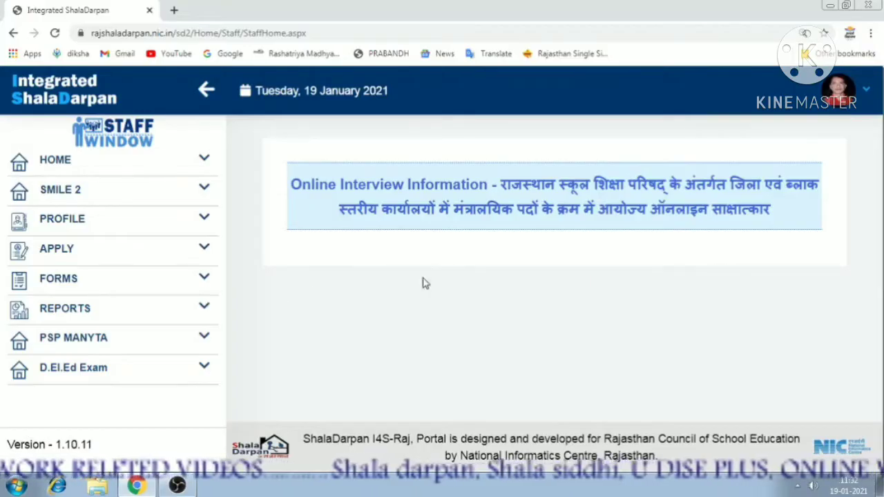
left_click(200, 192)
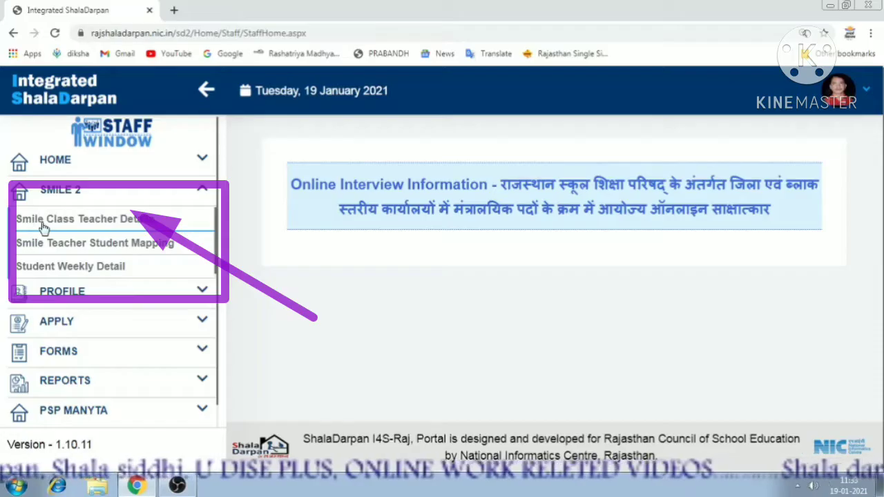
Review the Smile Class Teacher Details mapping for Class 11, Section A with 32 students.
left_click(81, 227)
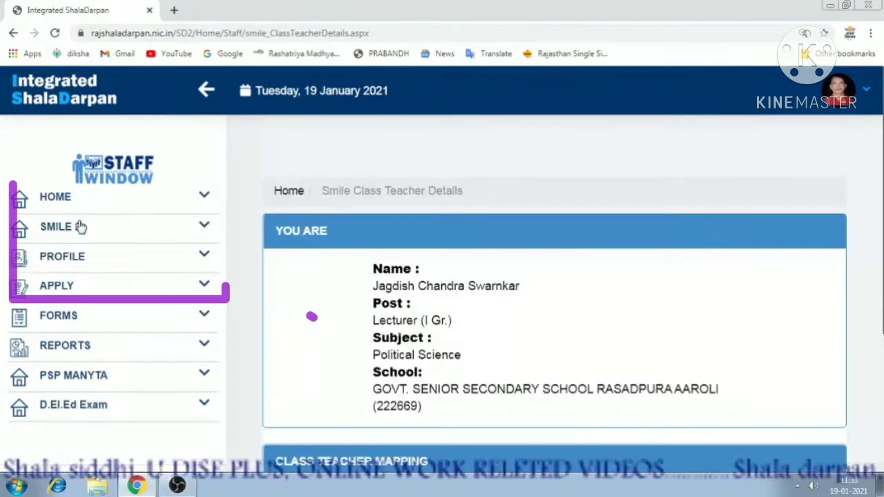
scroll(555, 269, "down", 1)
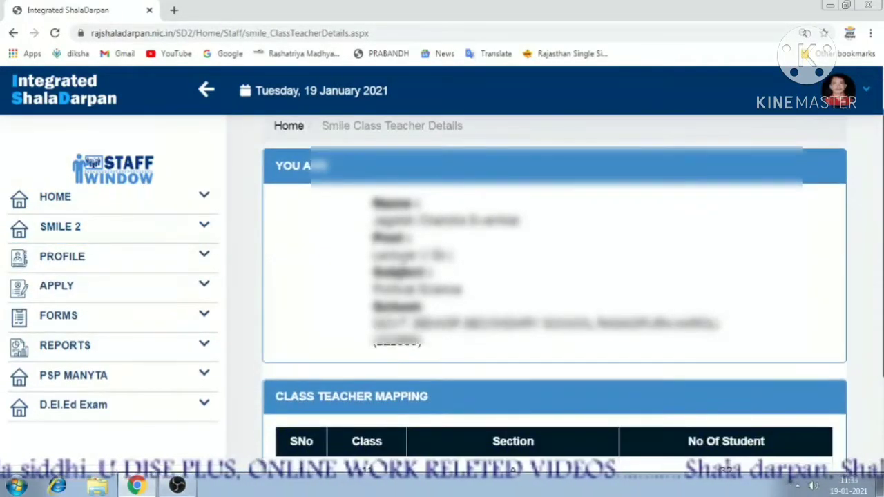
scroll(554, 269, "down", 1)
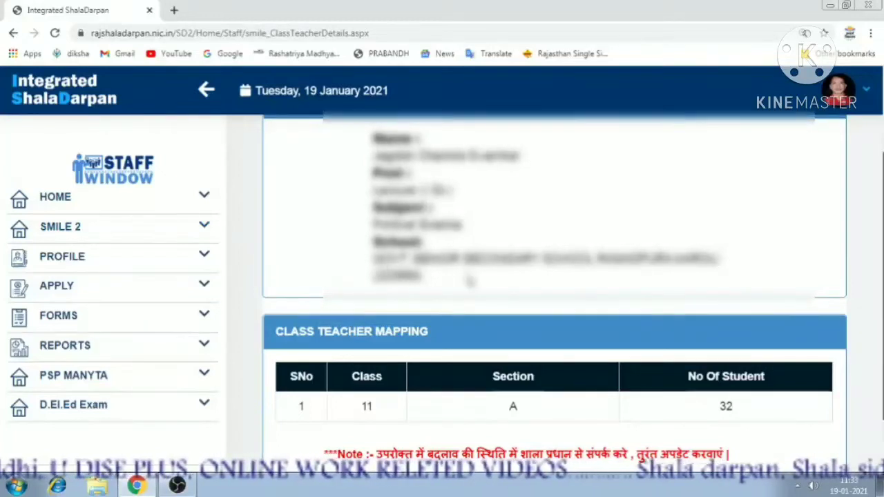
scroll(554, 269, "down", 1)
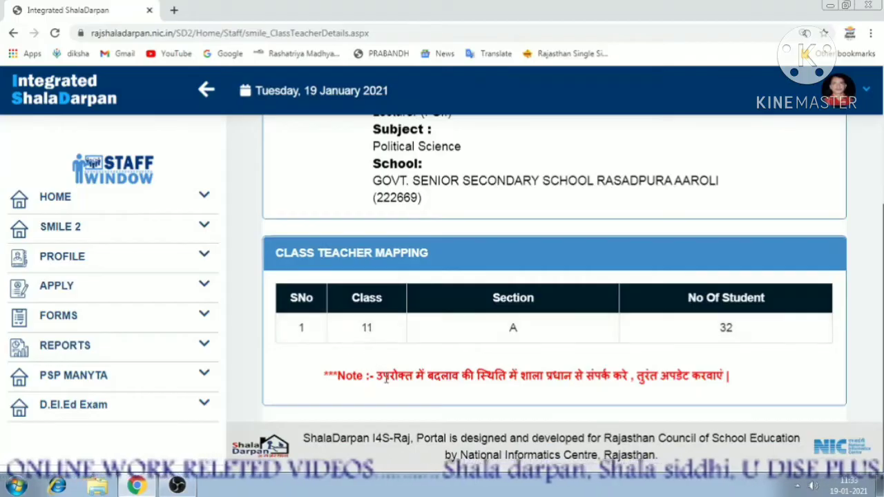
left_click_drag(373, 376, 729, 381)
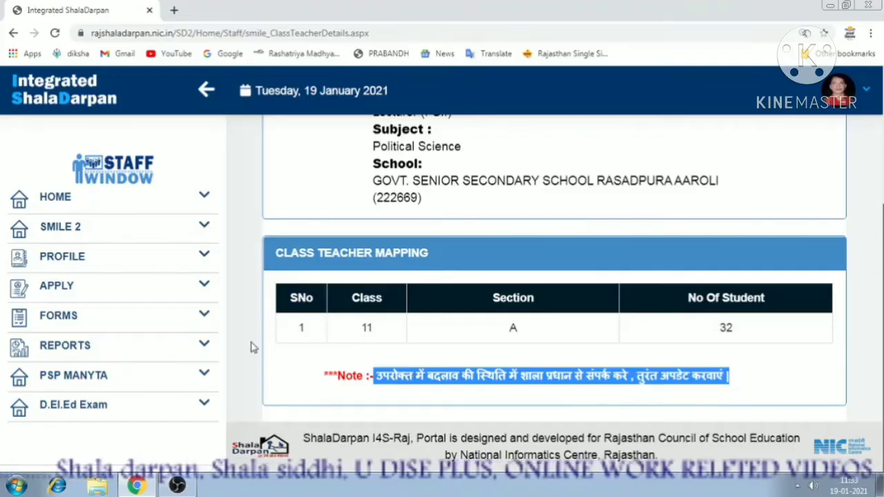
left_click(200, 229)
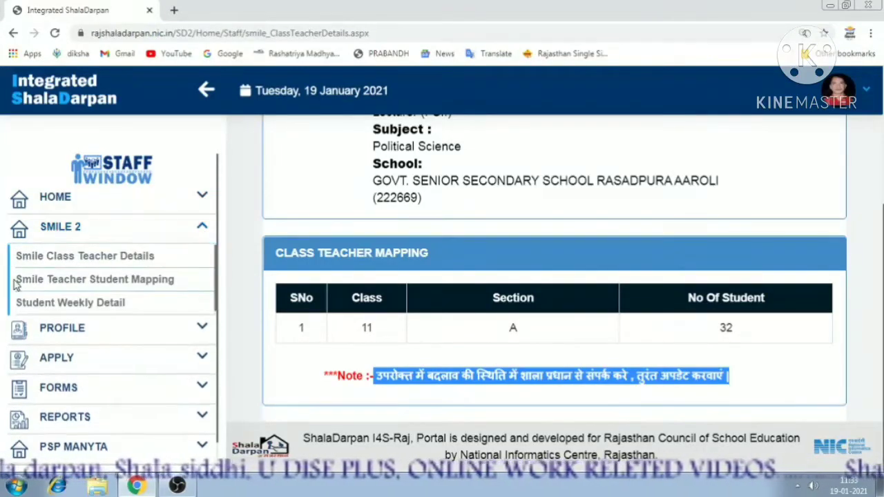
On Smile Teacher Student Mapping, show the Student Access Information list for Class 11, Section A.
left_click(48, 284)
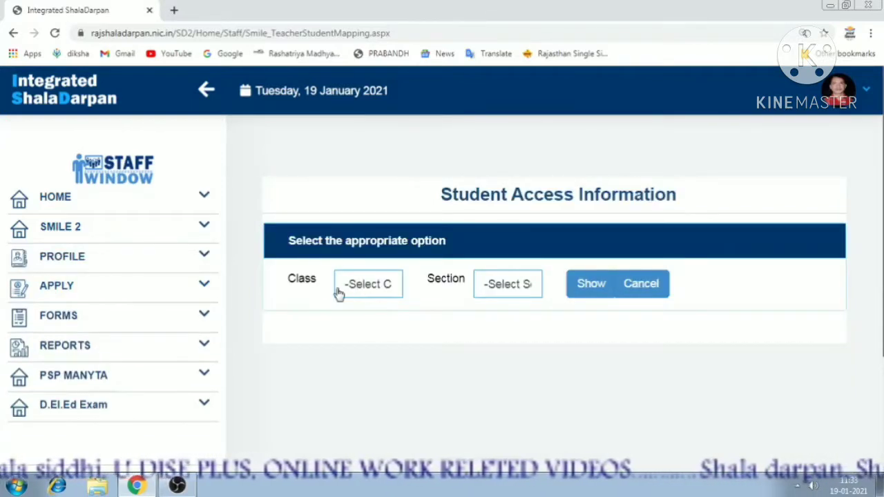
left_click(366, 290)
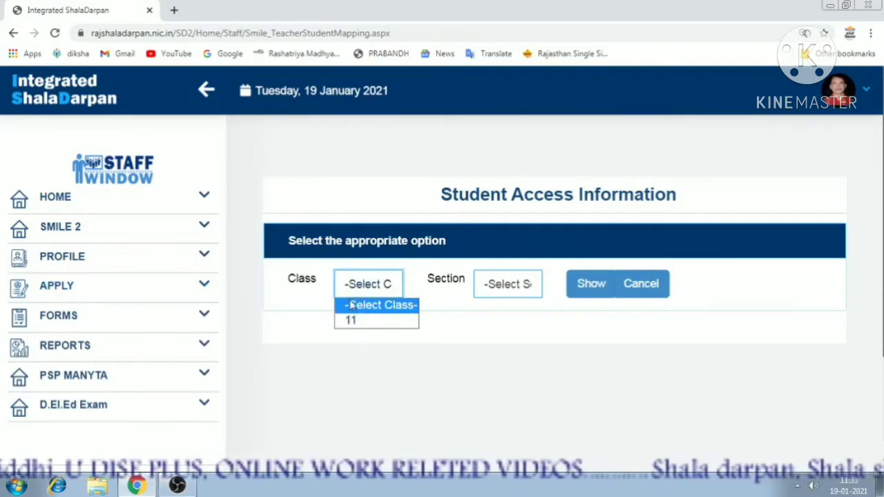
left_click(355, 292)
left_click(358, 296)
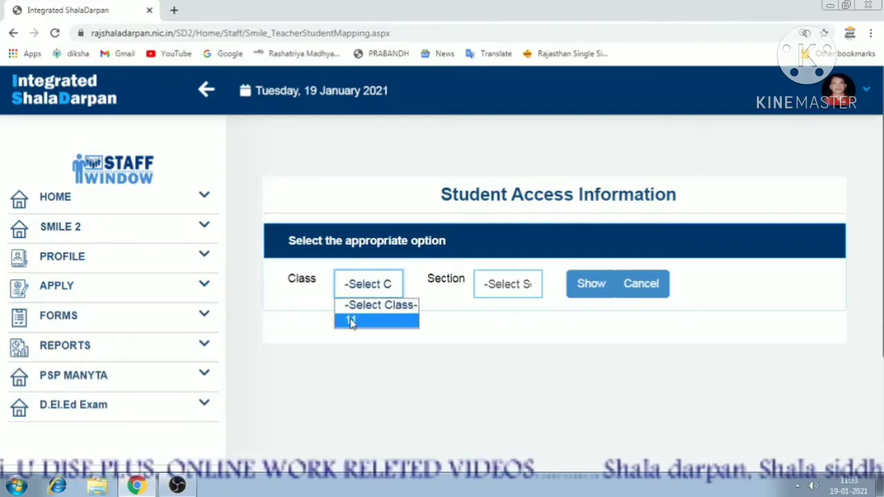
left_click(352, 322)
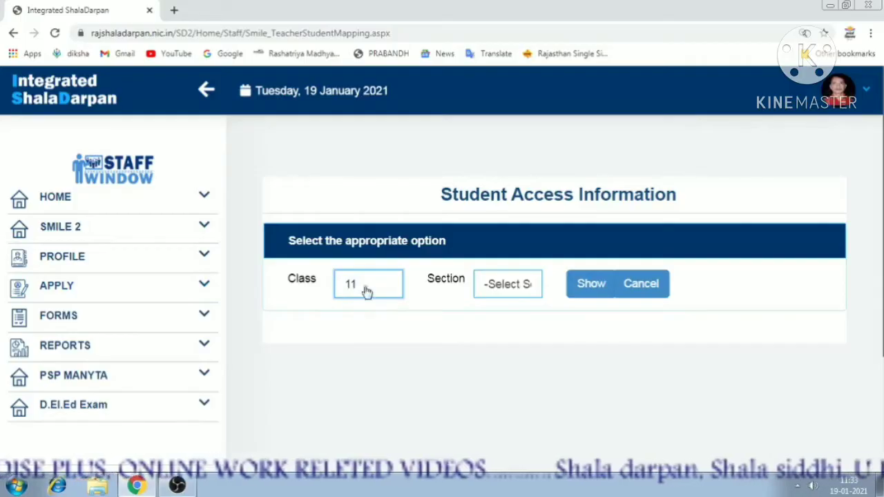
left_click(488, 287)
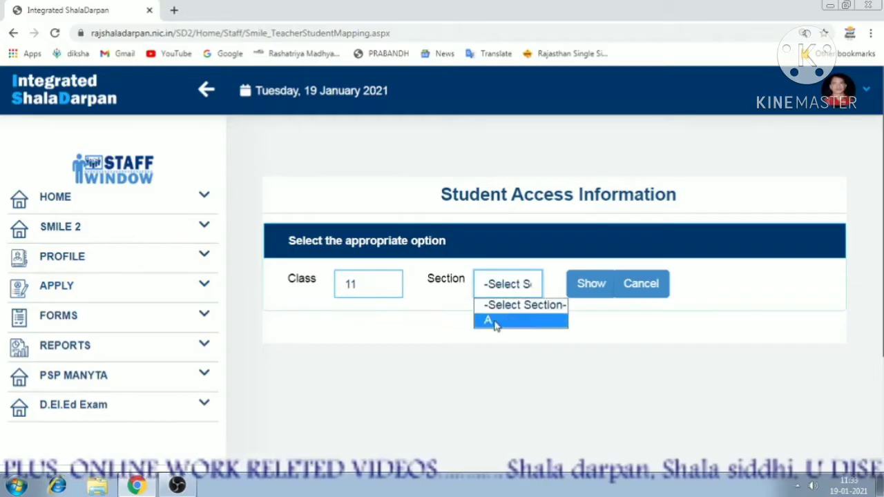
left_click(490, 322)
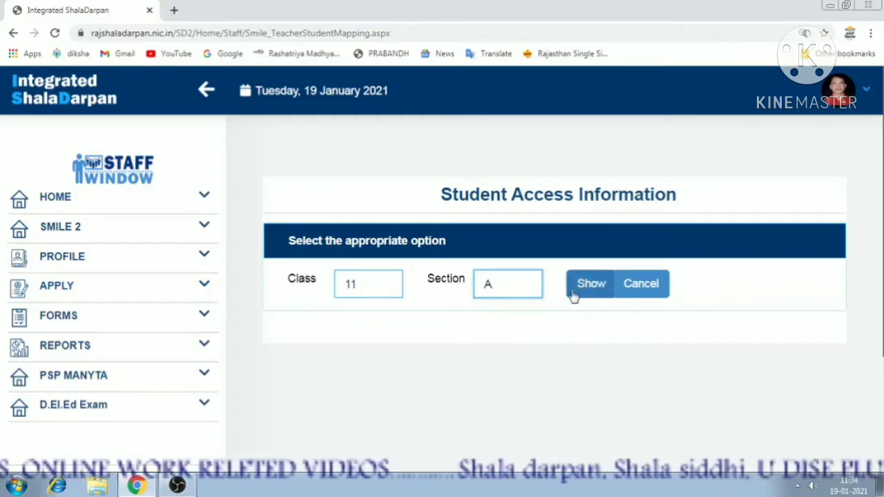
left_click_drag(442, 196, 687, 212)
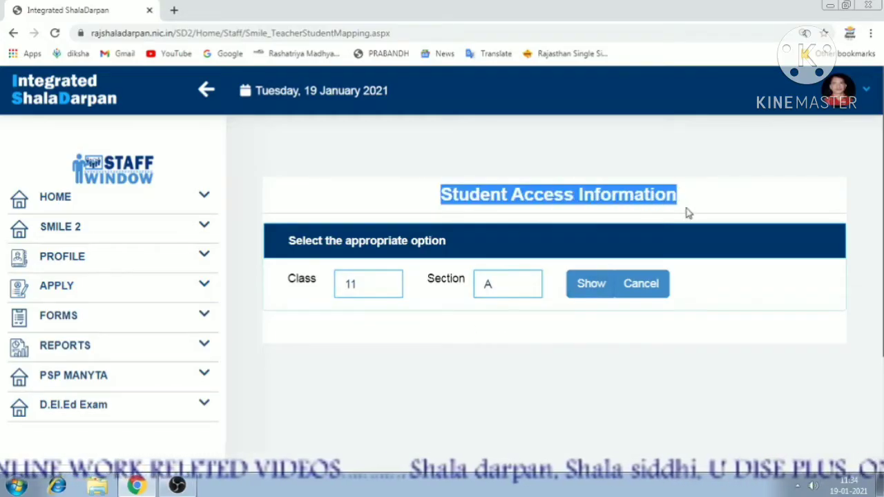
left_click(590, 286)
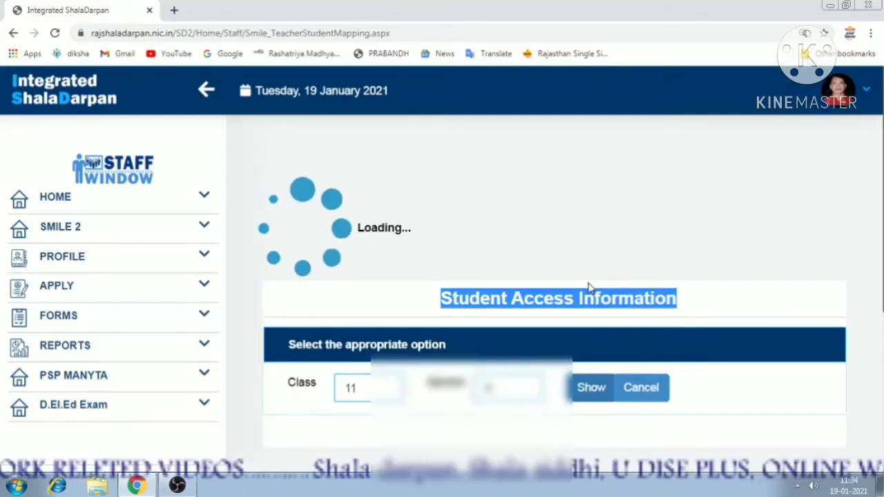
scroll(534, 288, "down", 2)
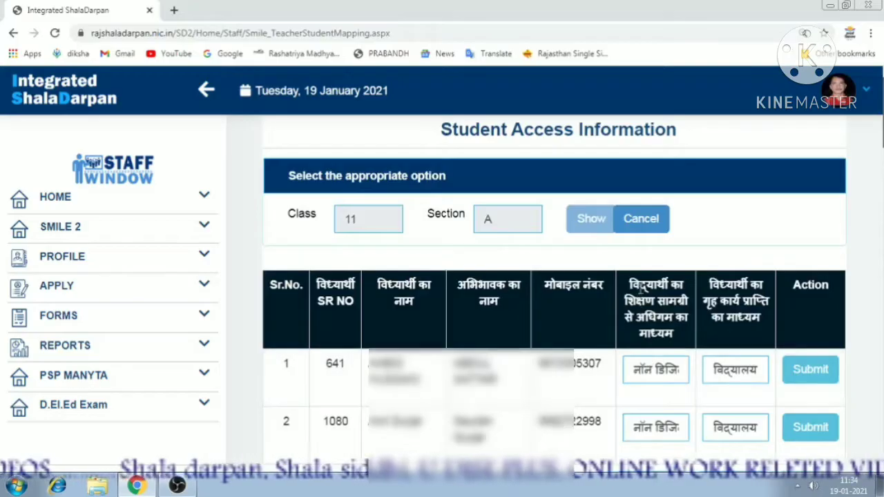
For student 1 (SR 641), choose the non-digital learning medium and 'विद्यालय आकर' homework medium.
left_click(656, 371)
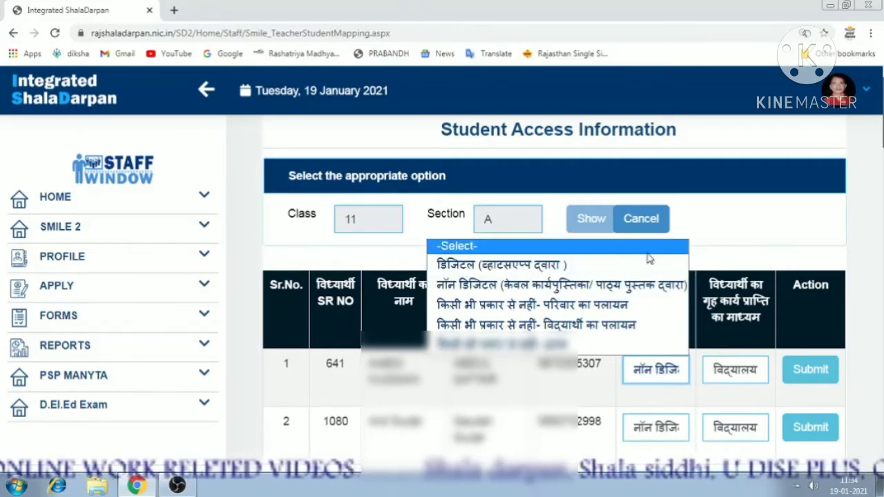
left_click(734, 246)
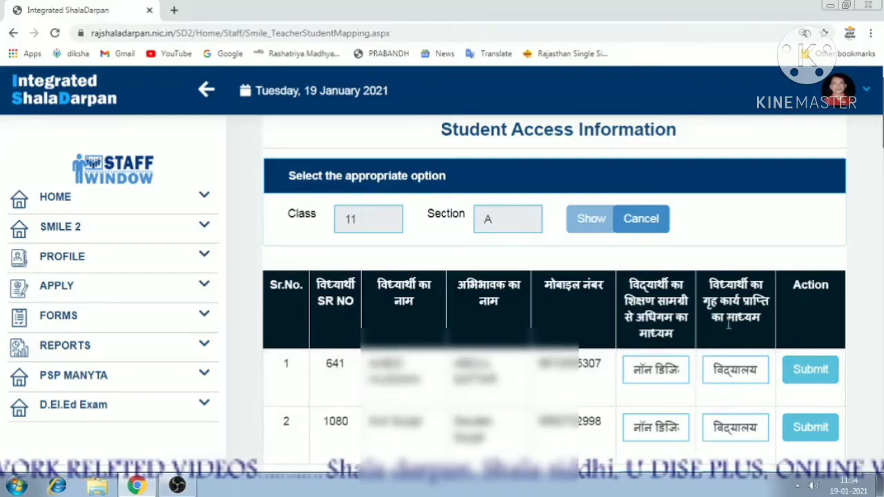
left_click(732, 371)
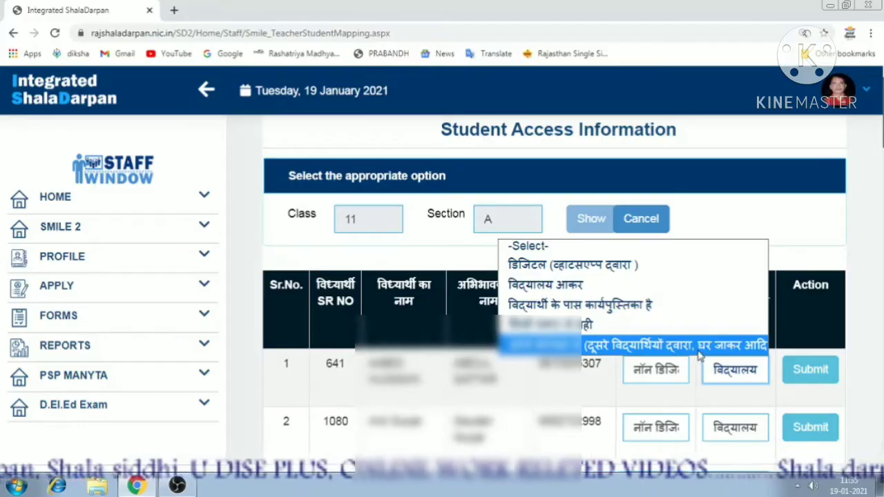
left_click(852, 327)
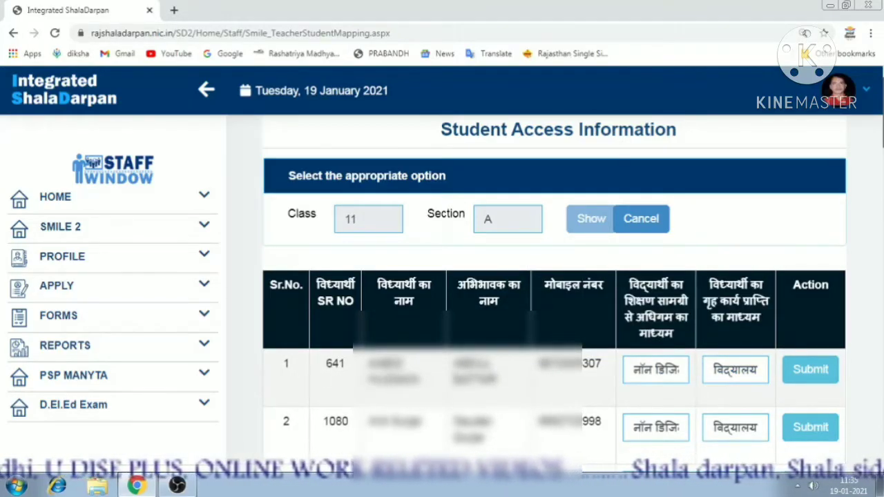
left_click(641, 371)
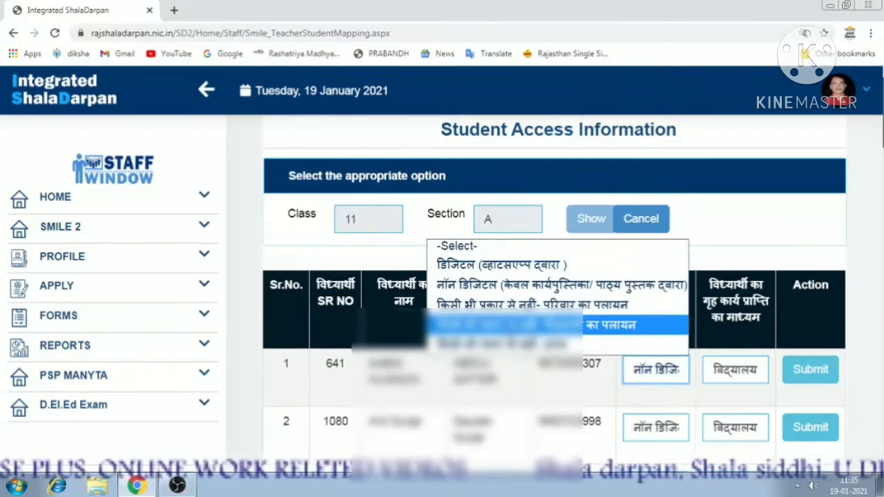
left_click(502, 284)
left_click(720, 380)
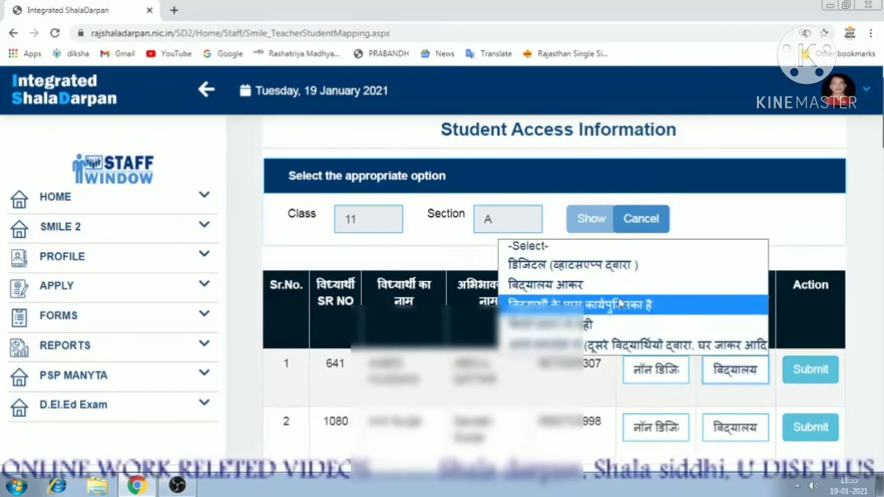
left_click(563, 286)
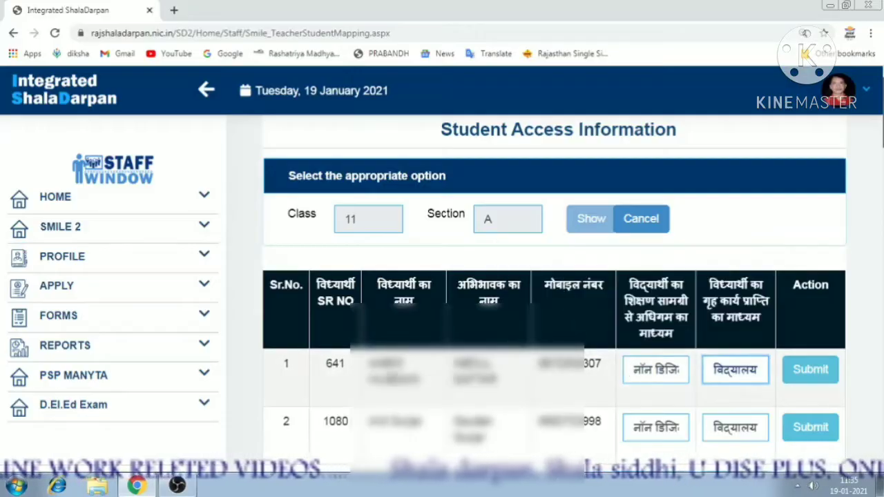
left_click(821, 375)
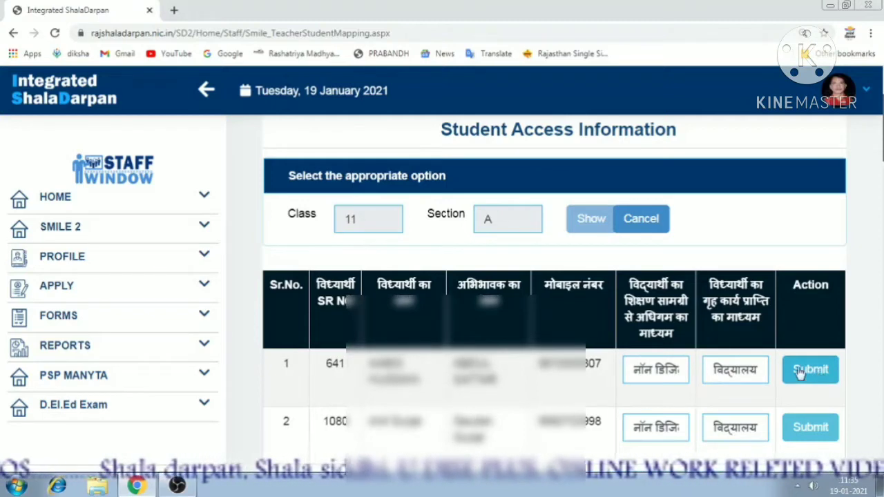
Submit student 1's row, close the 'Record Save Successfully' message, and scroll down the list.
left_click(799, 372)
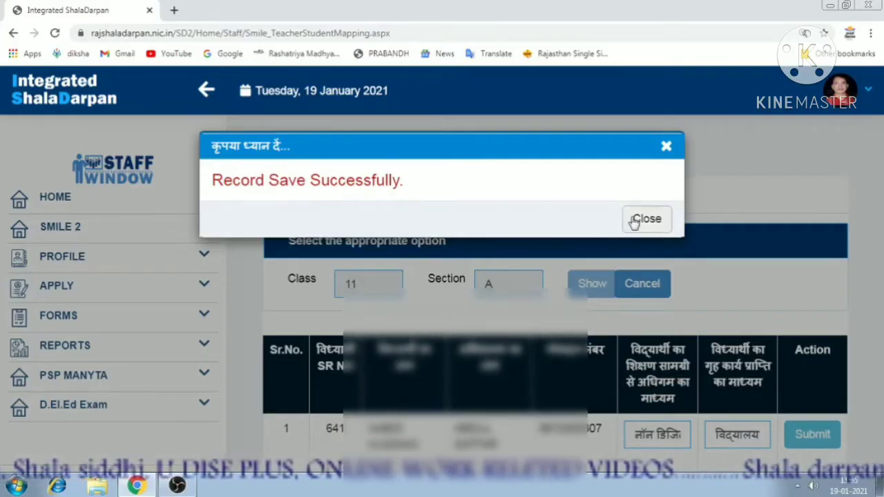
left_click(644, 219)
scroll(645, 357, "down", 1)
scroll(645, 357, "down", 1)
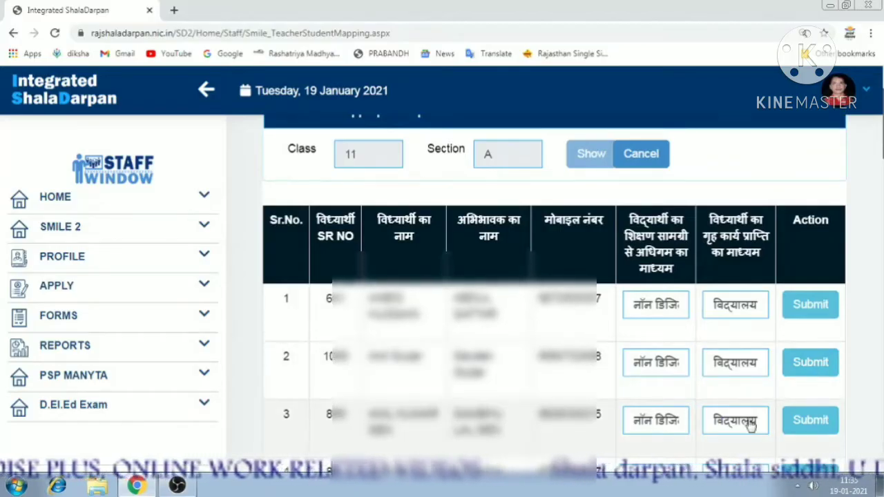
scroll(817, 438, "down", 1)
scroll(817, 438, "down", 2)
scroll(650, 373, "down", 1)
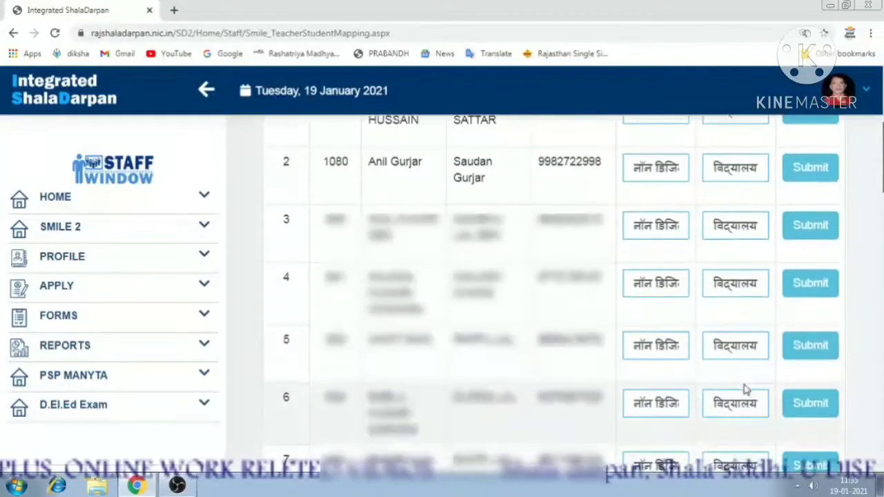
scroll(826, 411, "down", 2)
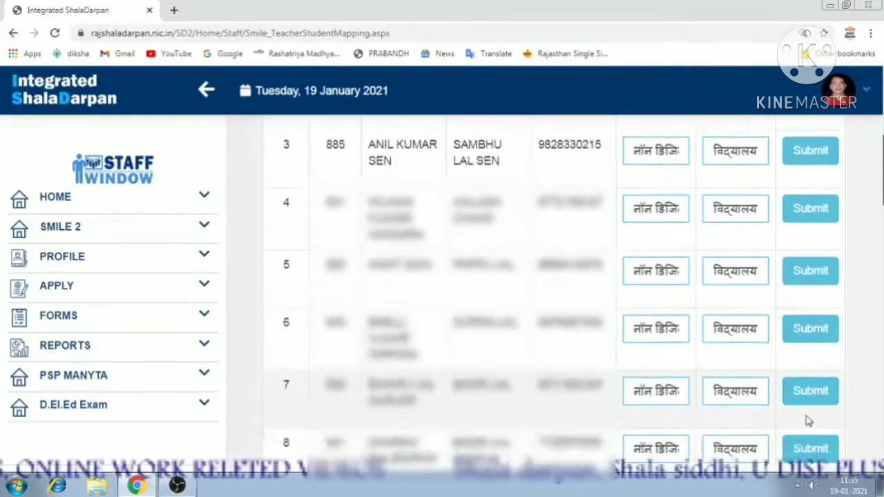
scroll(730, 425, "down", 4)
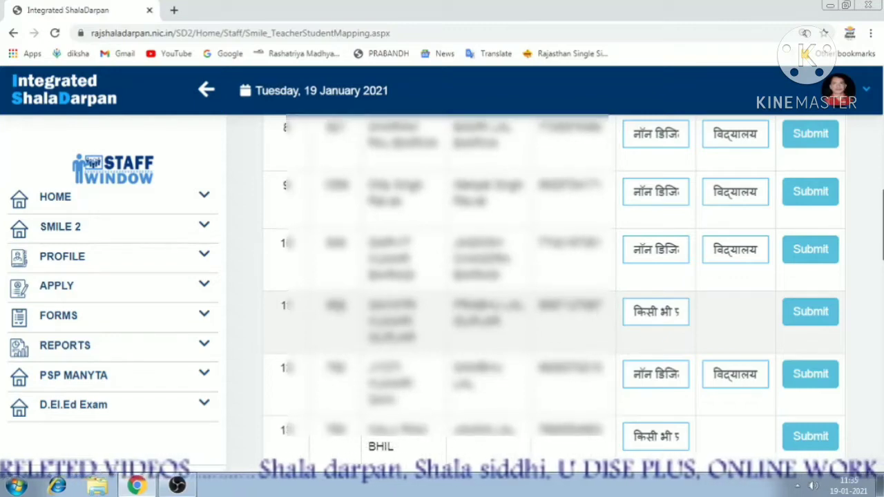
Set student 11 to 'किसी भी प्रकार से नहीं', submit the row, and close the confirmation.
left_click(644, 313)
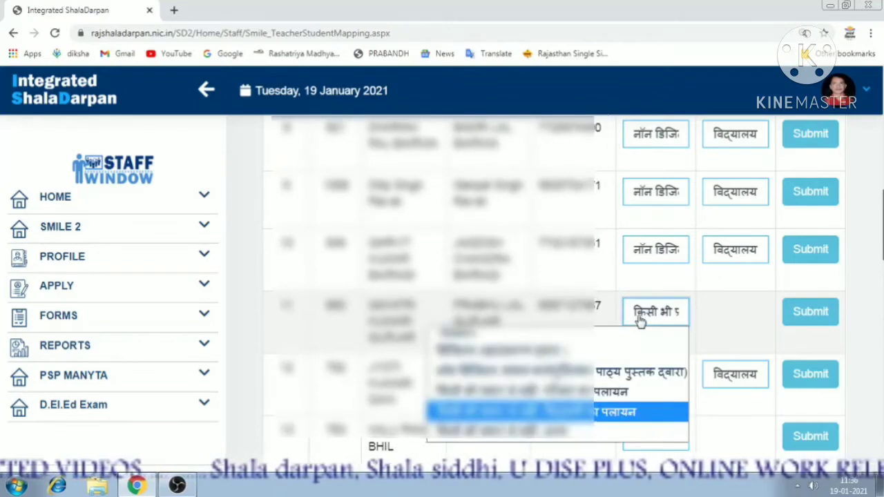
left_click(616, 413)
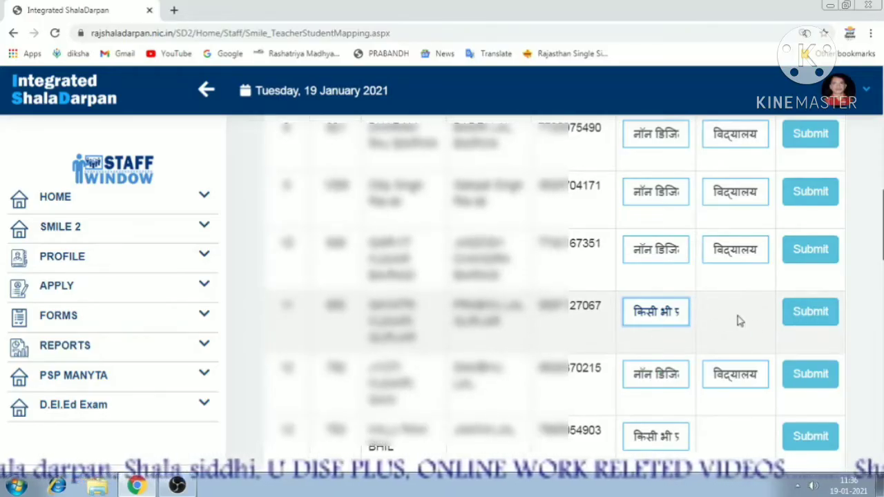
left_click(805, 314)
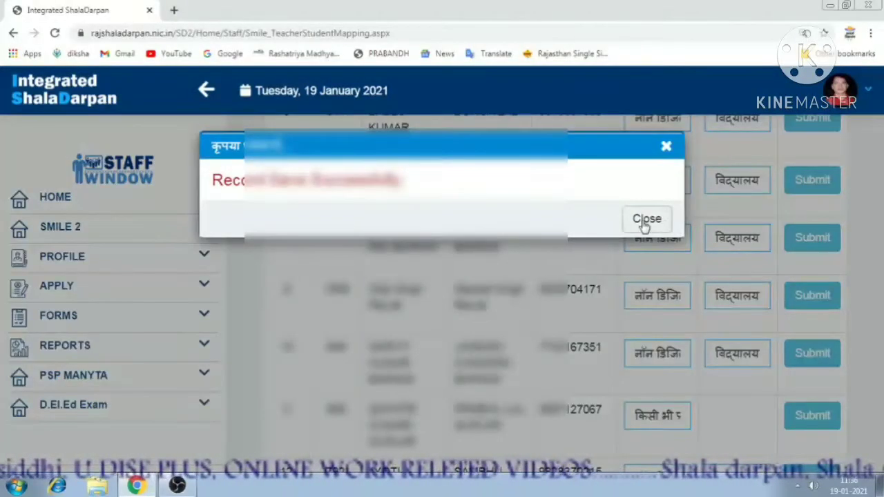
left_click(645, 220)
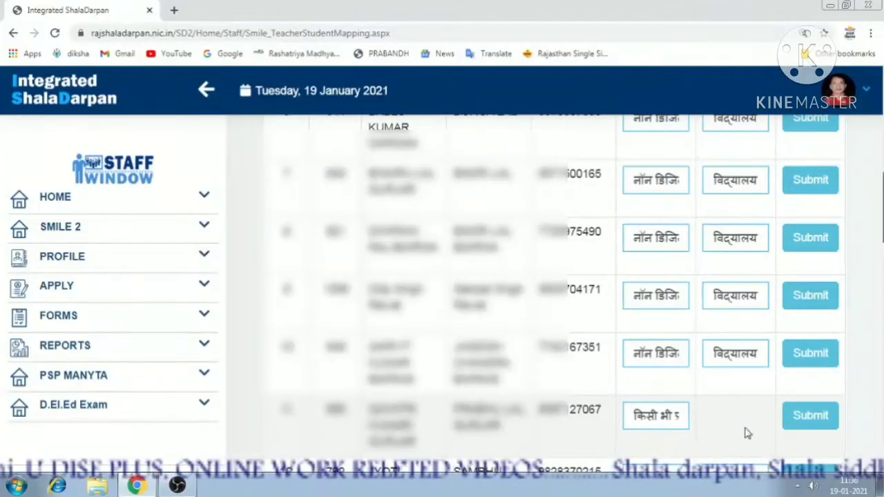
scroll(750, 414, "down", 2)
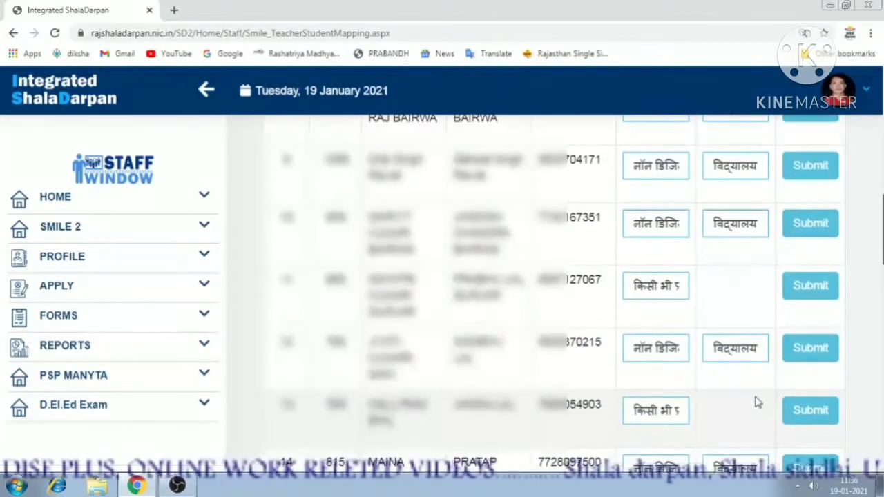
left_click(649, 413)
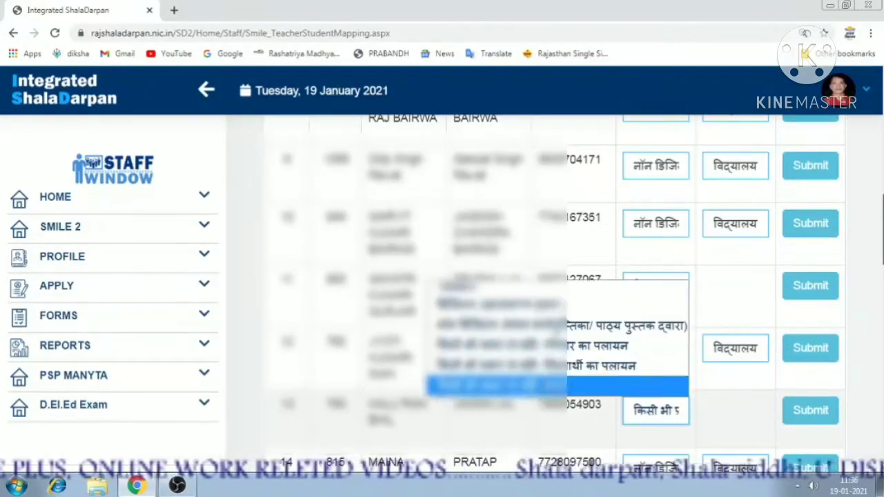
left_click(730, 411)
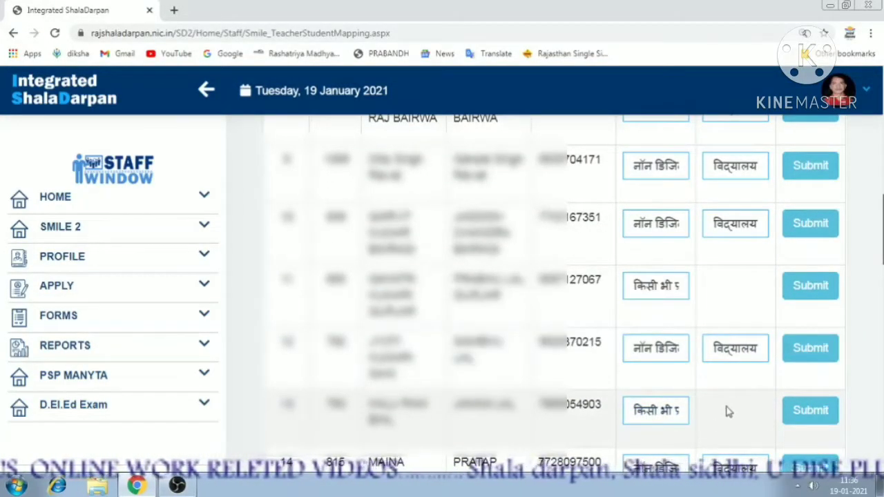
scroll(739, 414, "down", 2)
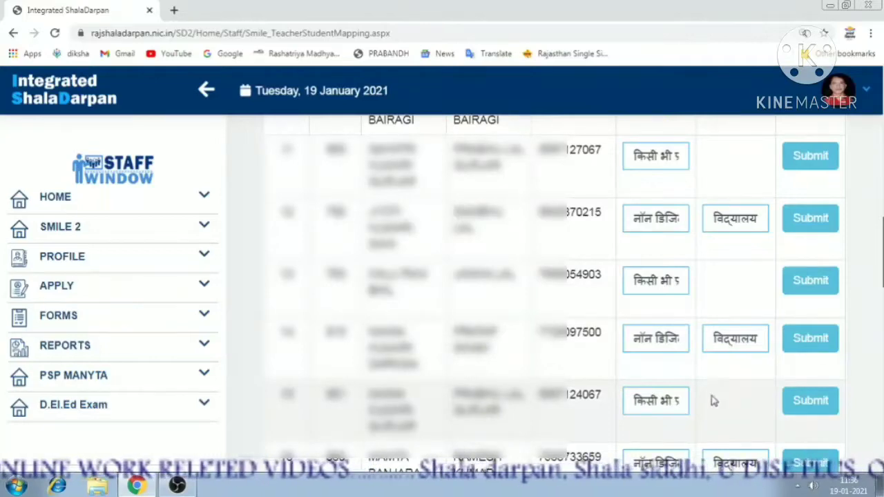
scroll(746, 422, "down", 4)
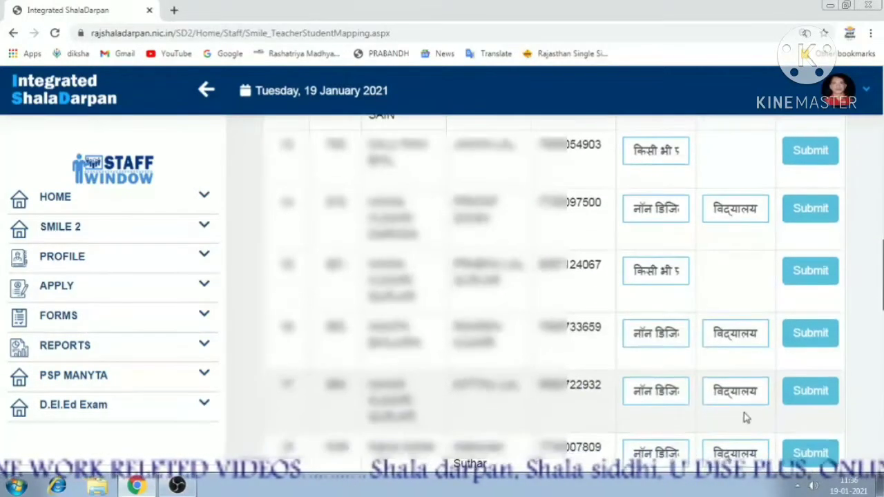
scroll(746, 414, "down", 5)
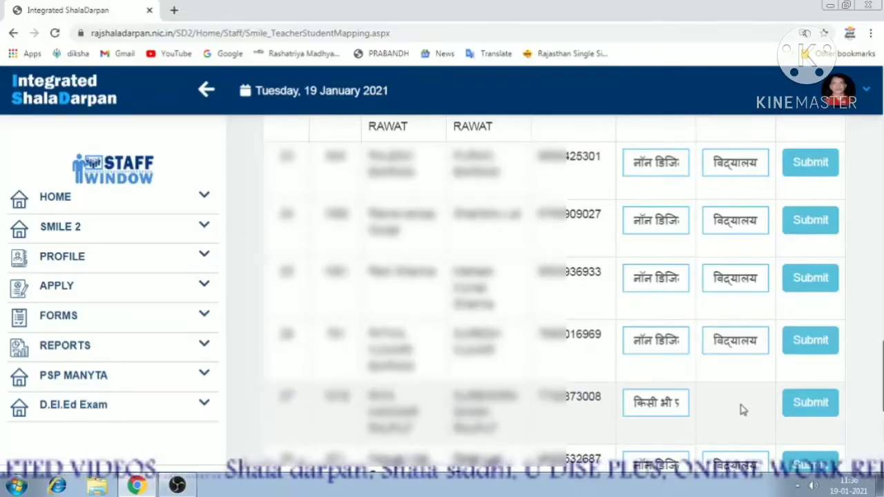
scroll(742, 409, "down", 2)
scroll(743, 410, "down", 3)
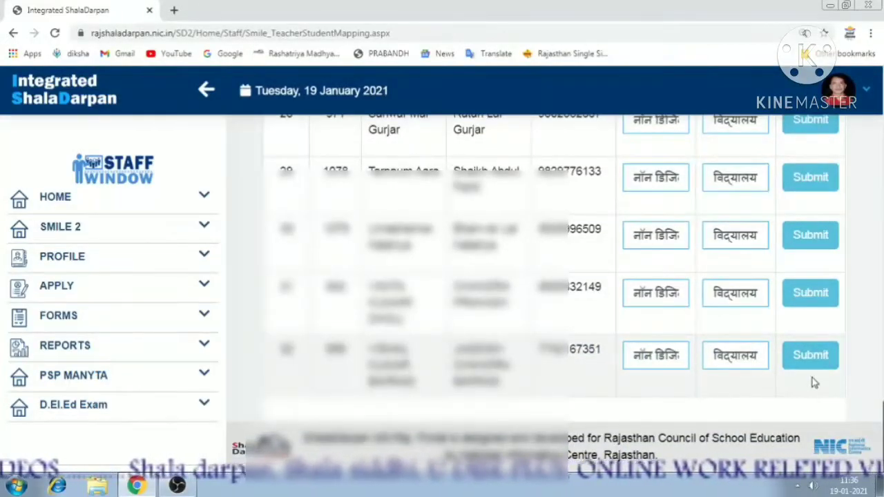
scroll(803, 371, "up", 7)
scroll(803, 373, "up", 12)
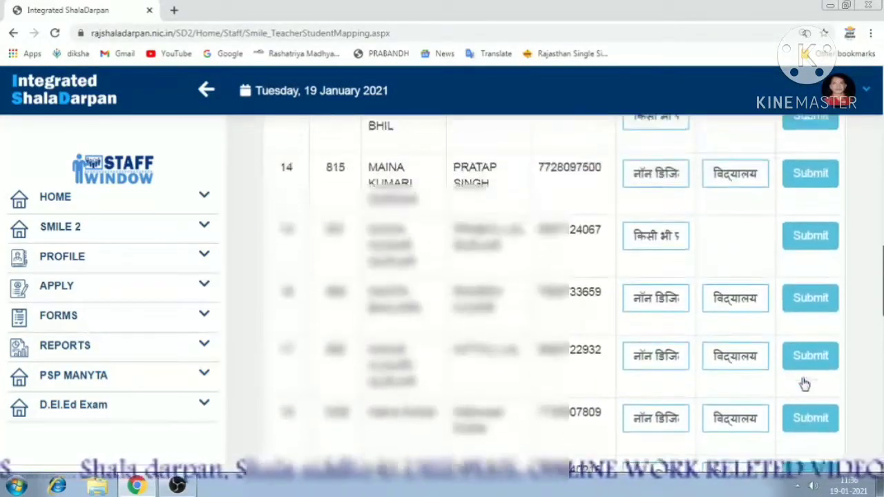
scroll(801, 387, "up", 8)
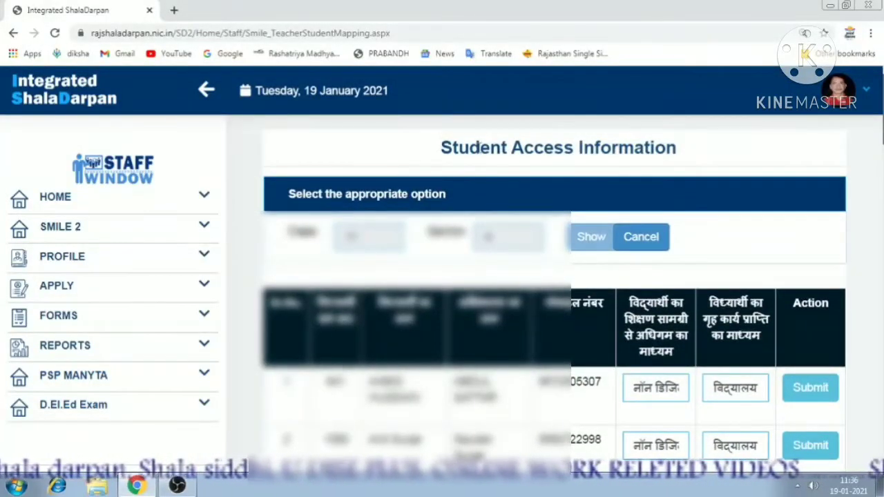
Go through SMILE 2 to the Student Weekly Detail page.
left_click(199, 234)
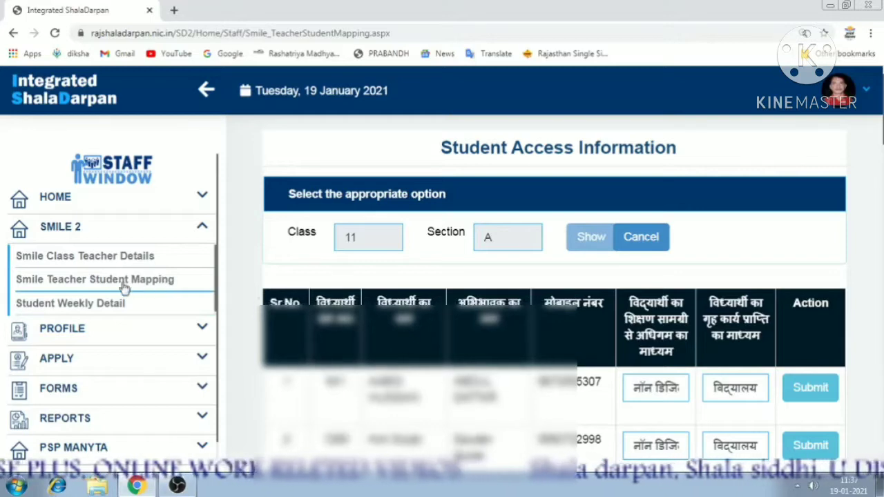
left_click(84, 304)
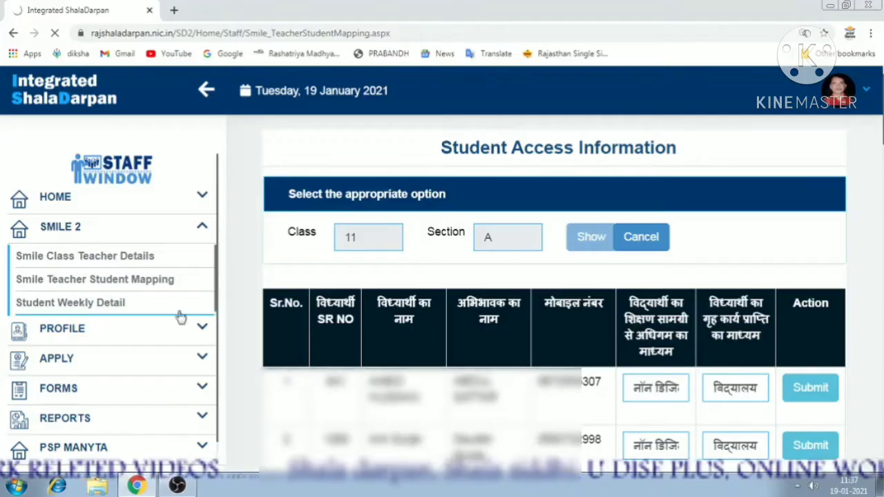
scroll(354, 336, "down", 2)
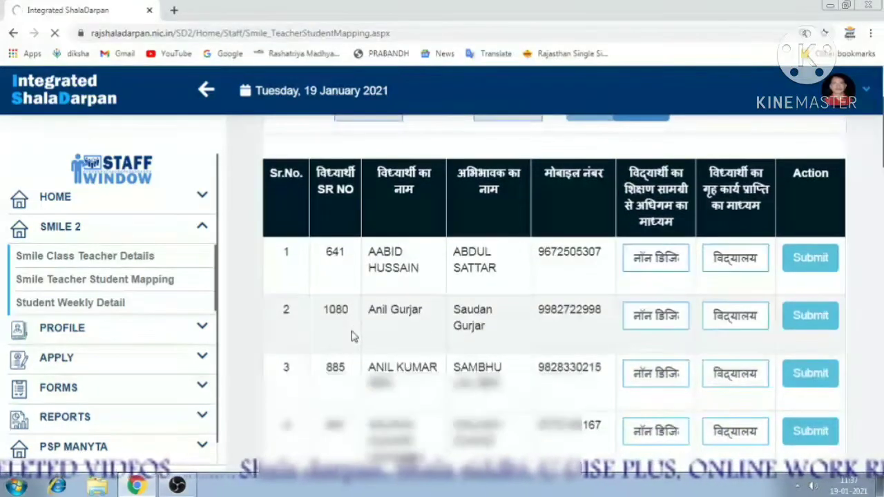
scroll(354, 337, "up", 1)
scroll(352, 332, "up", 1)
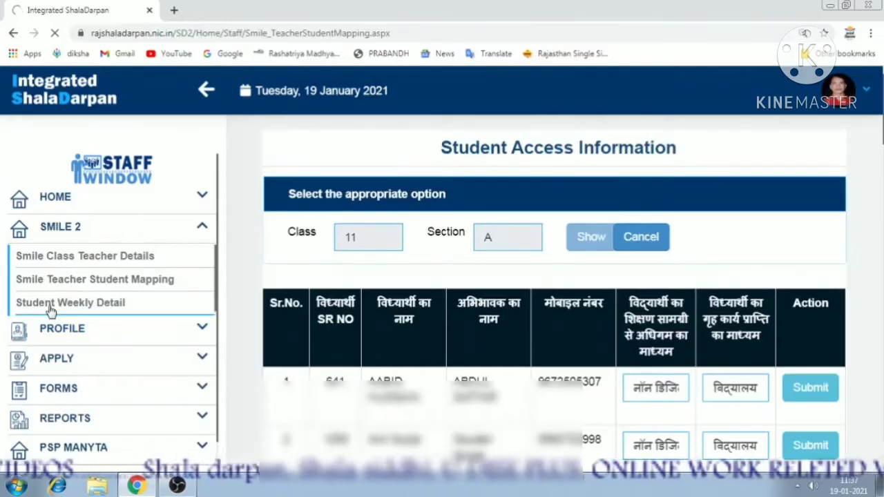
left_click(50, 304)
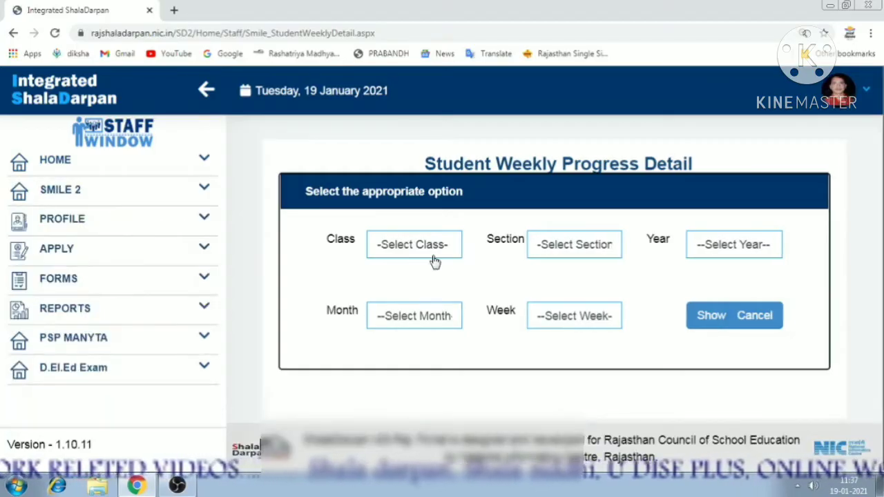
Select Class 11 and Section A on the weekly progress form.
left_click(412, 249)
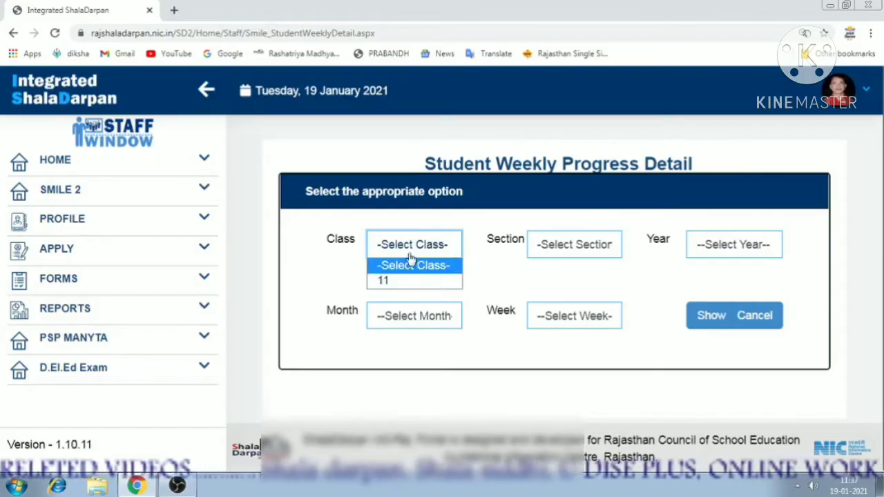
left_click(413, 250)
left_click(371, 248)
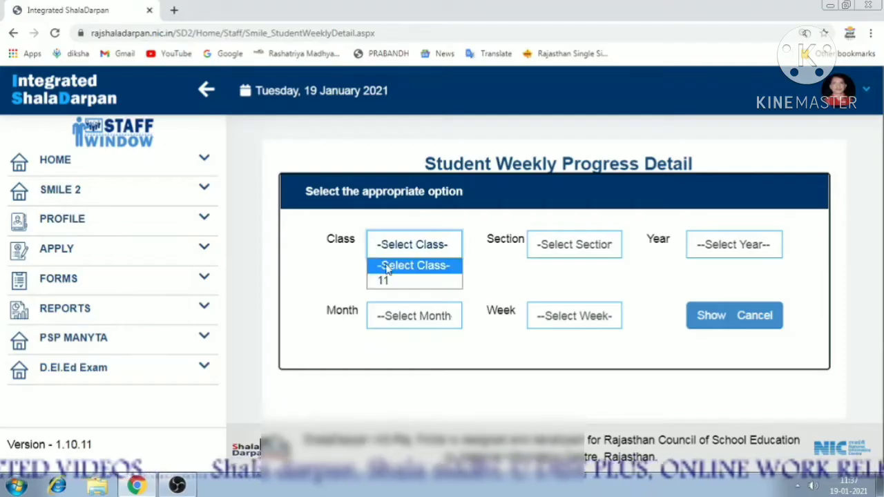
left_click(387, 279)
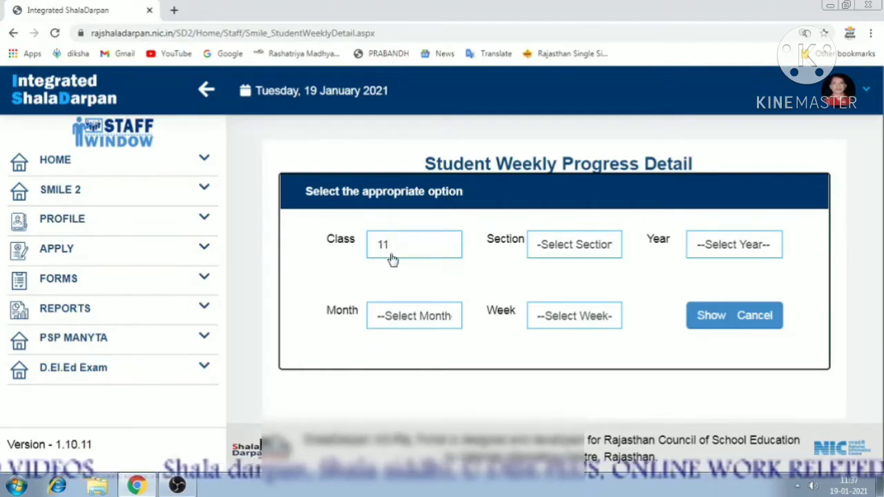
left_click(558, 250)
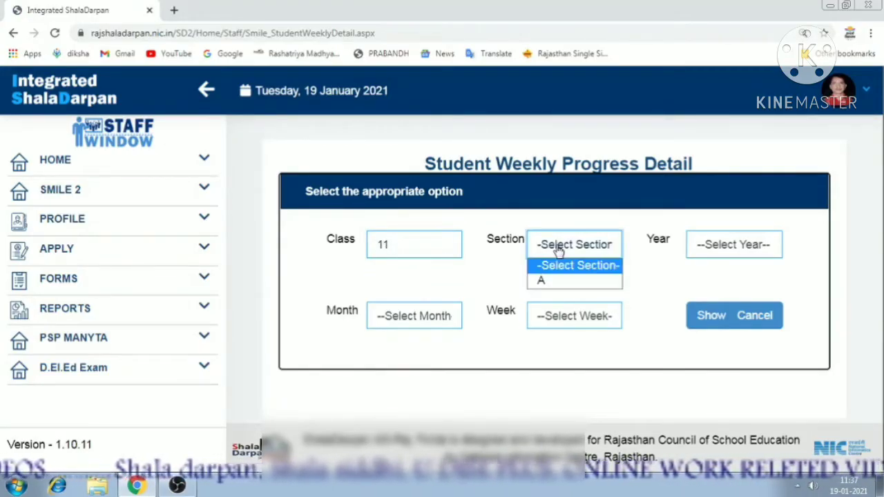
left_click(554, 281)
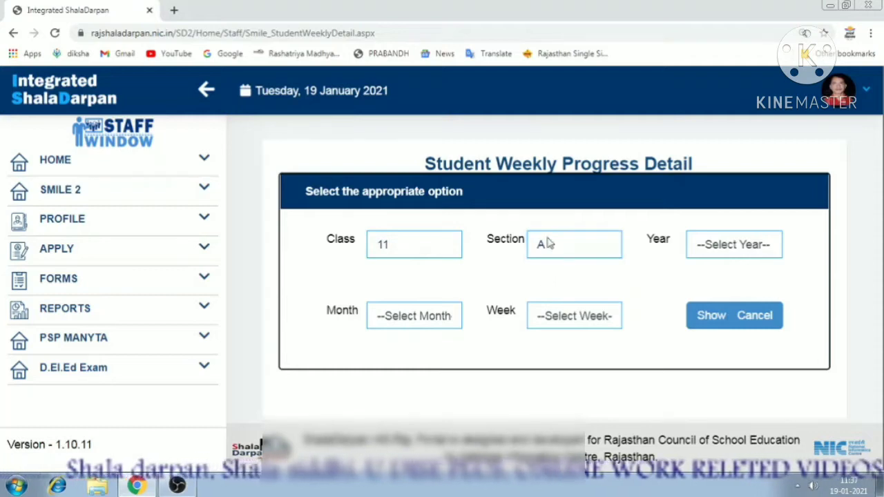
Choose Year 2020, Month December, Week3 (15-21) and show the students.
left_click(718, 248)
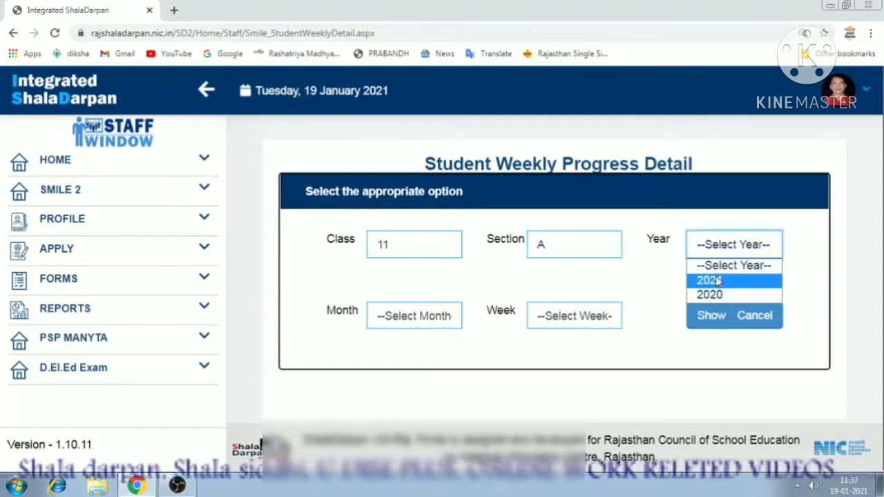
left_click(425, 298)
left_click(704, 244)
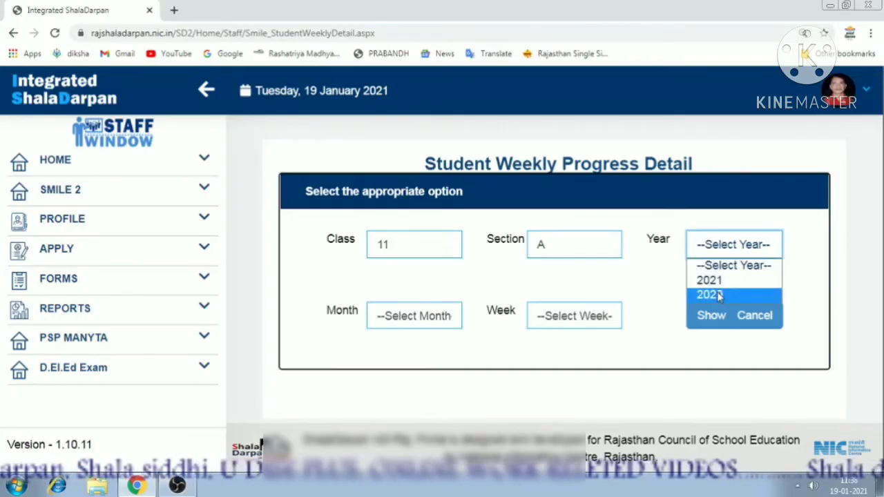
left_click(723, 293)
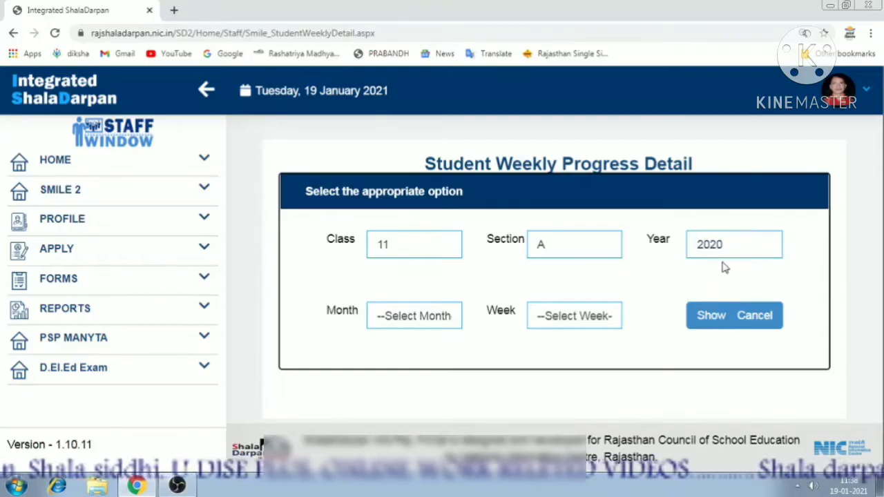
left_click(408, 317)
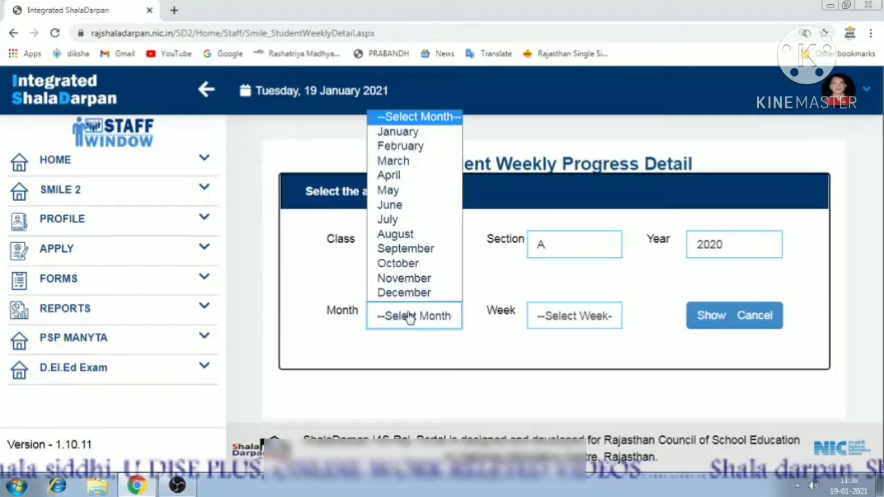
left_click(407, 293)
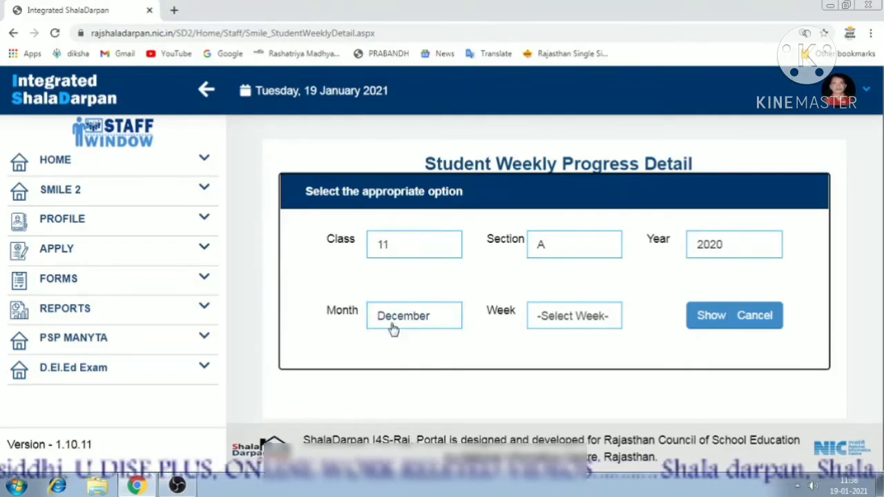
left_click(546, 316)
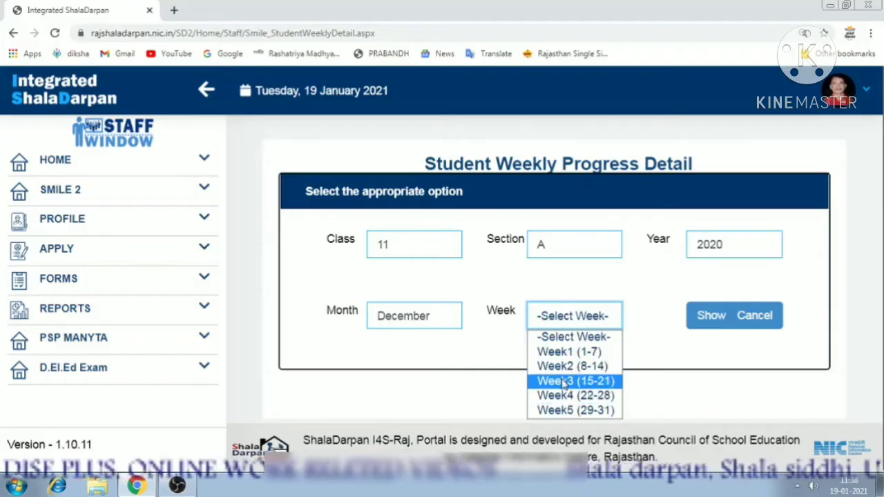
left_click(562, 383)
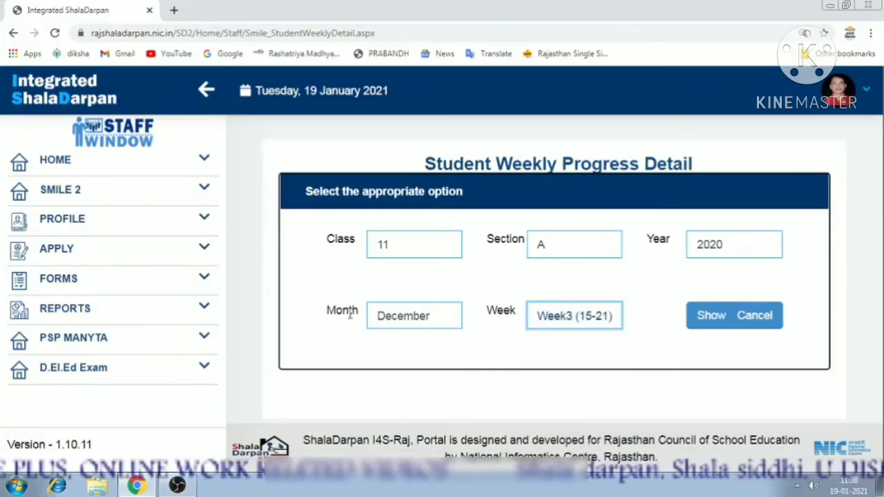
left_click(715, 325)
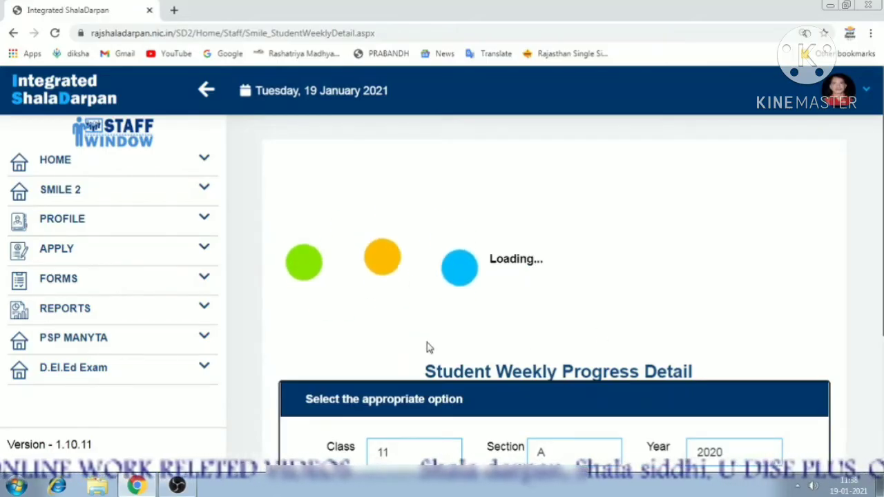
Scroll to the Class 11-A weekly table and highlight the first student's learning-medium entry.
scroll(427, 346, "down", 3)
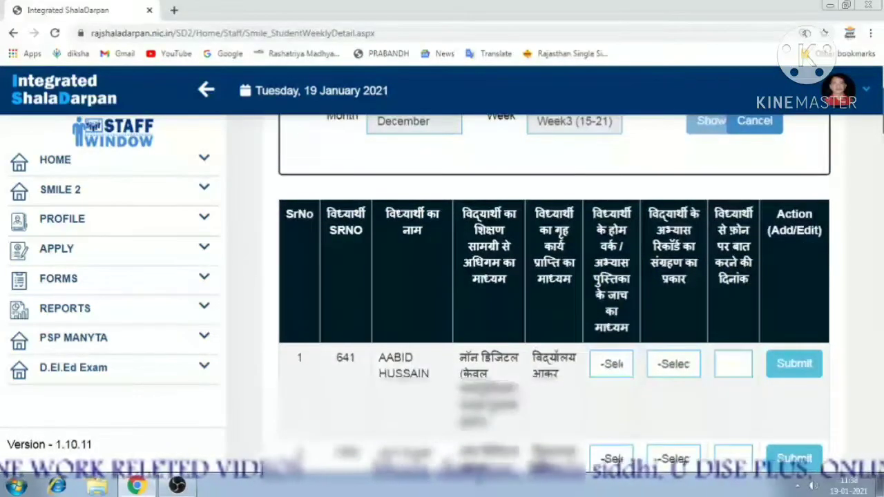
scroll(431, 276, "up", 2)
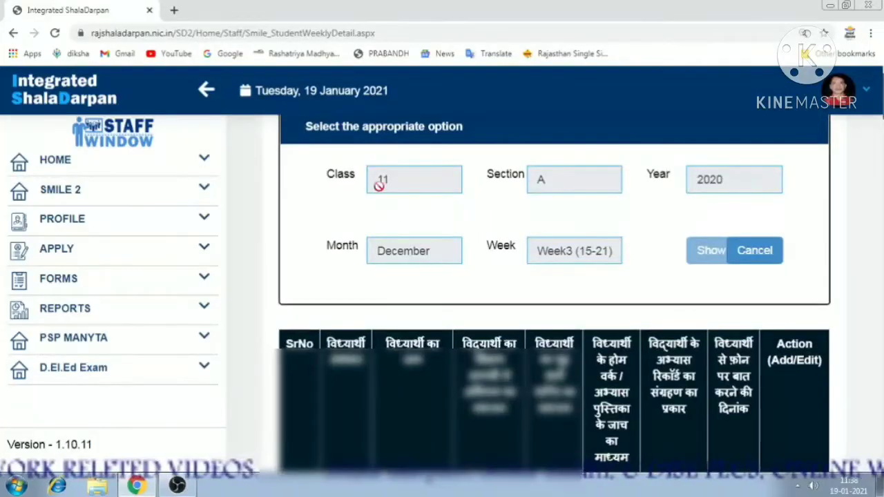
scroll(312, 287, "down", 1)
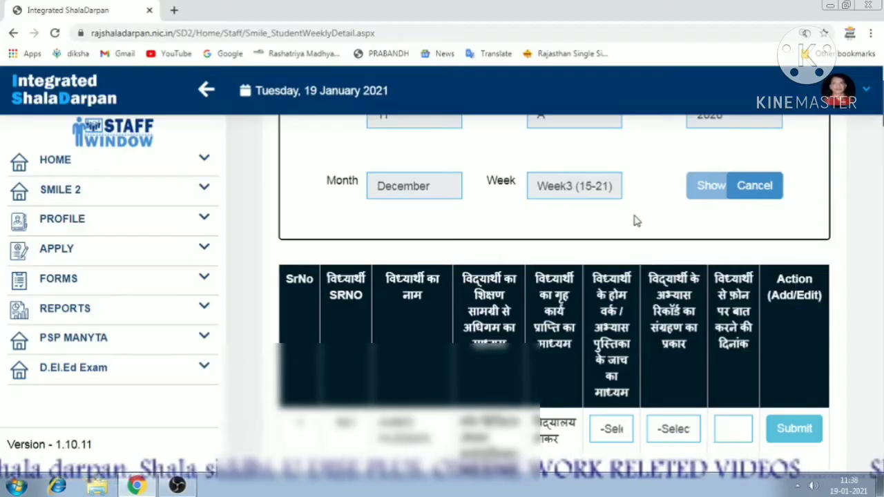
scroll(695, 318, "down", 2)
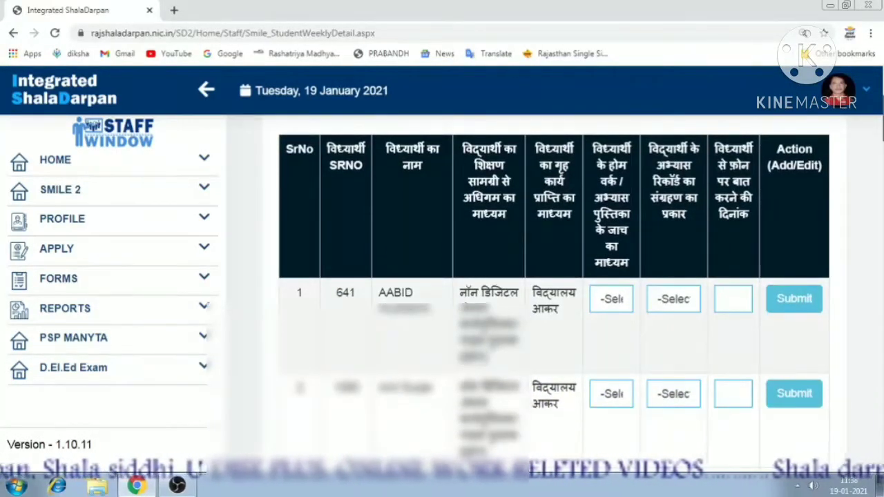
left_click_drag(460, 344, 513, 364)
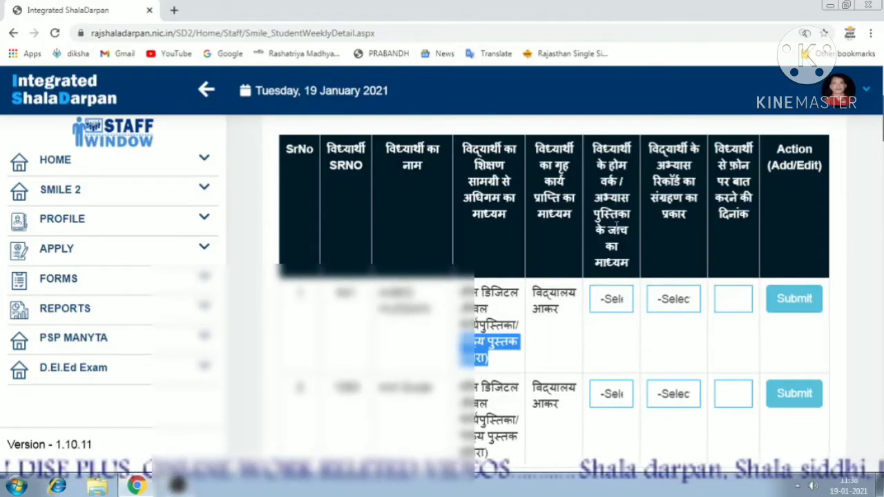
Set row 1's homework check to विद्यालय आकर and its record type to non-digital.
left_click(612, 299)
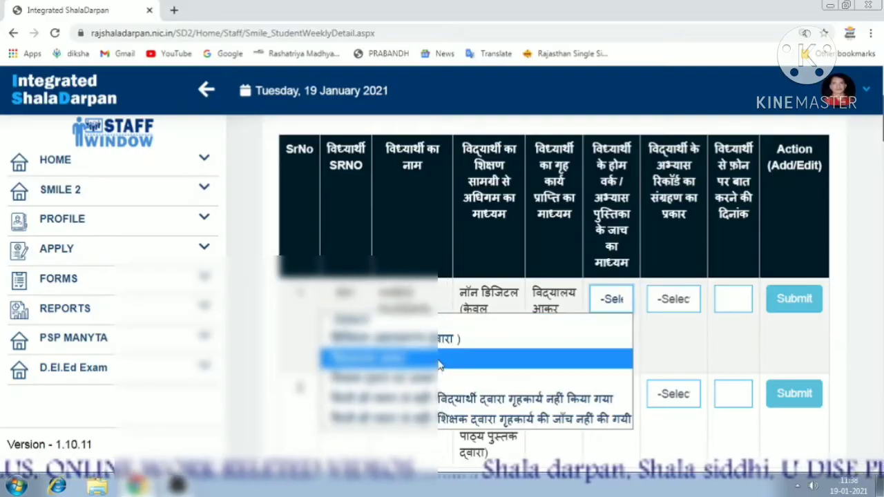
left_click(439, 360)
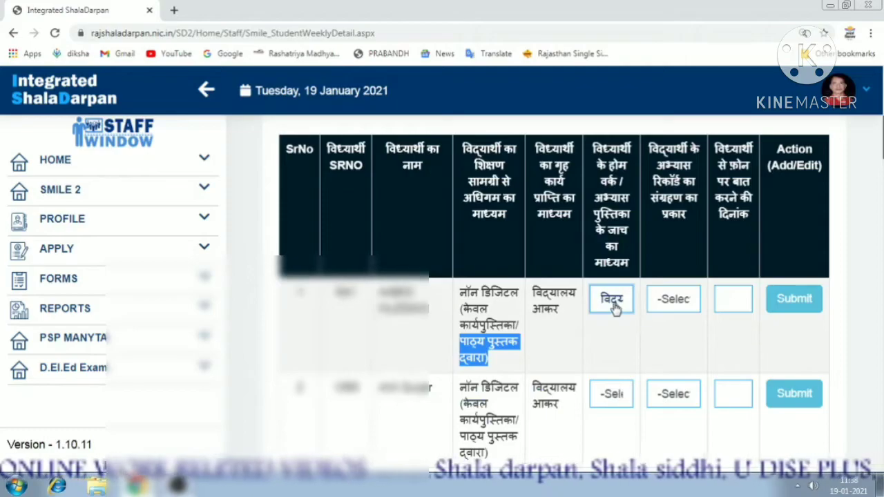
left_click(612, 302)
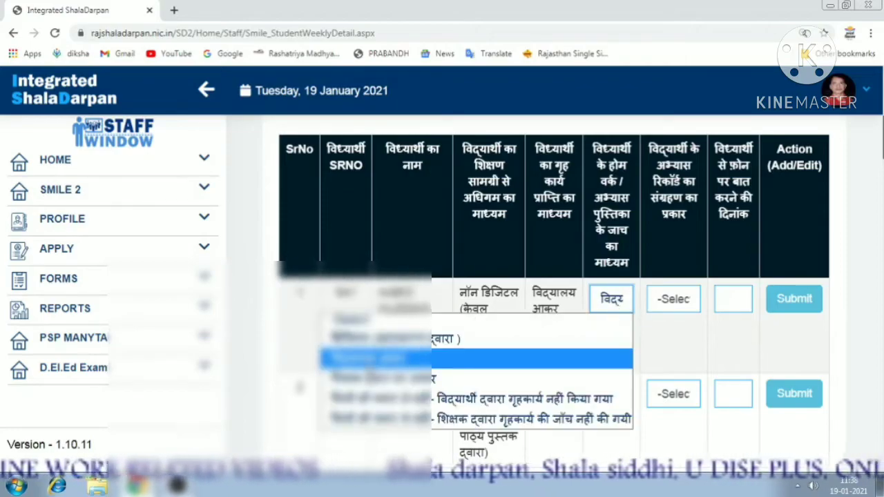
left_click(538, 358)
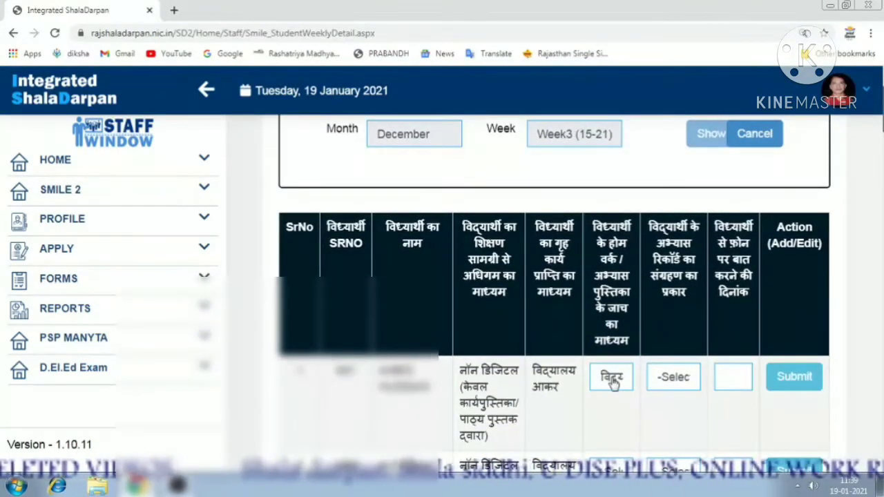
scroll(653, 366, "down", 1)
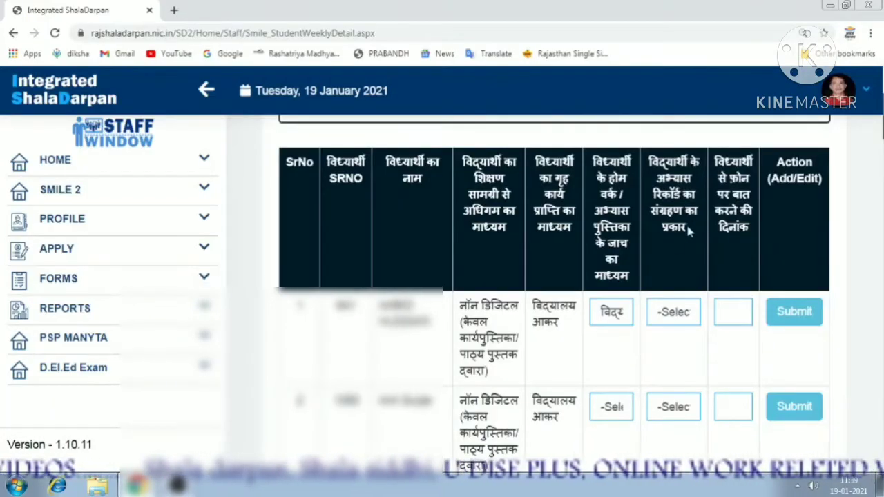
left_click(677, 314)
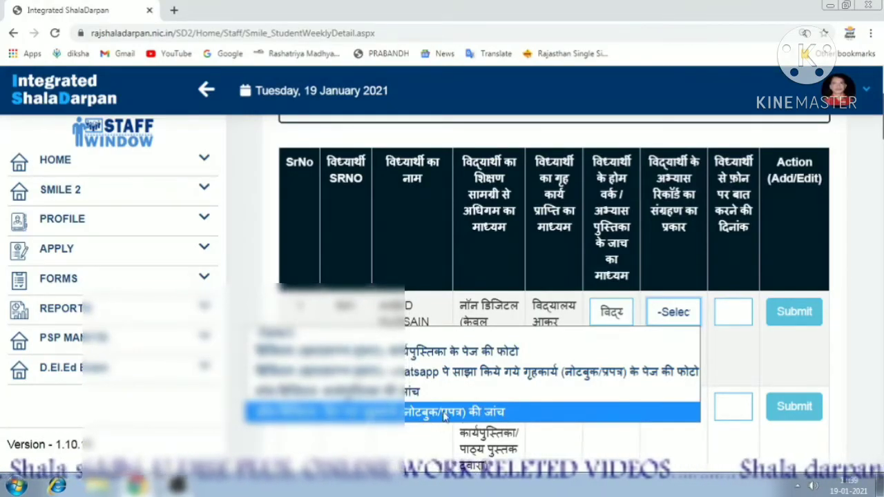
left_click(475, 415)
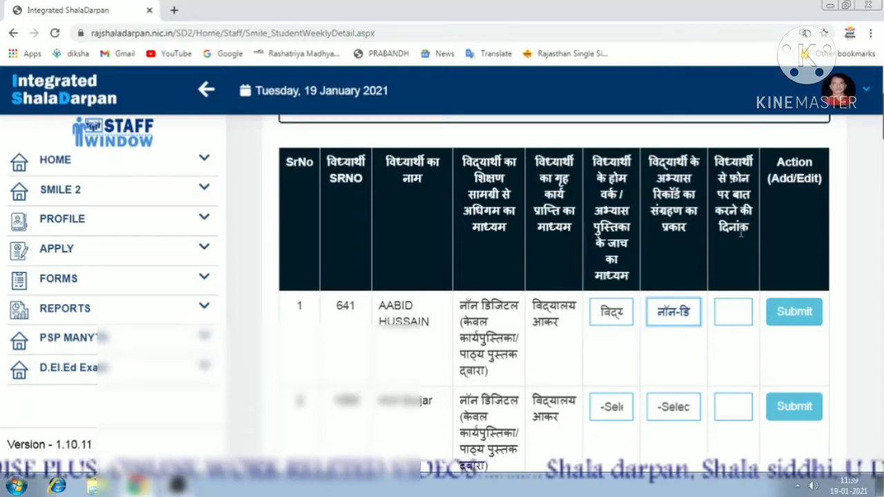
Set row 1's call date to 15 December 2020 and save the row.
left_click(732, 312)
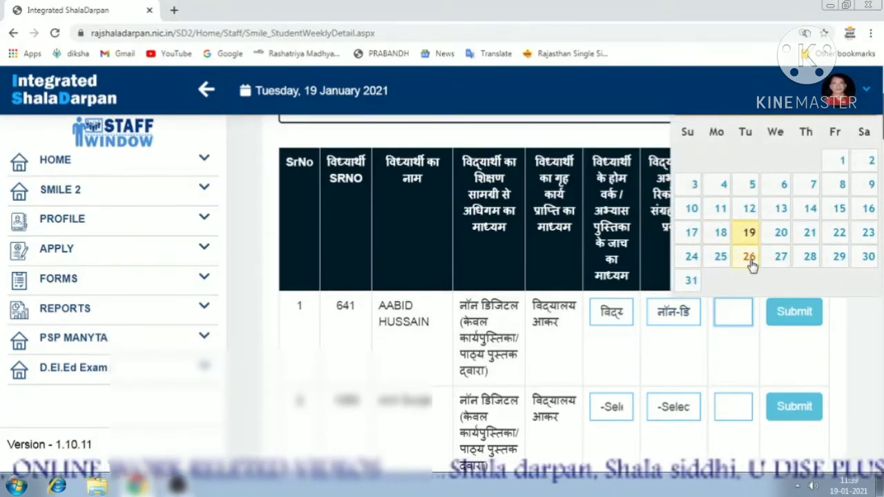
scroll(751, 266, "up", 1)
left_click(687, 166)
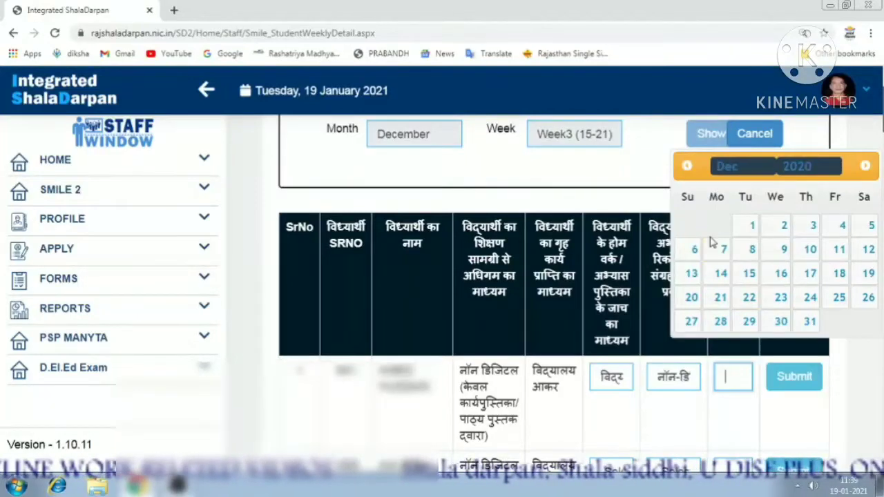
left_click(747, 276)
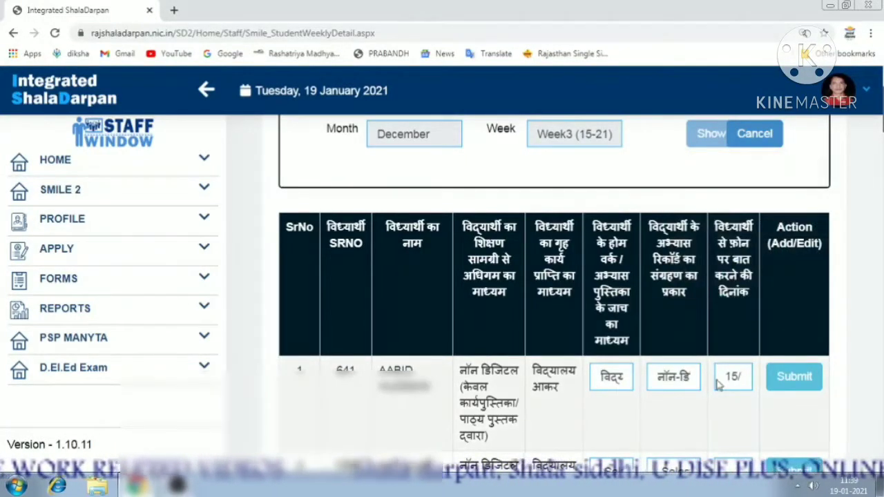
left_click(740, 376)
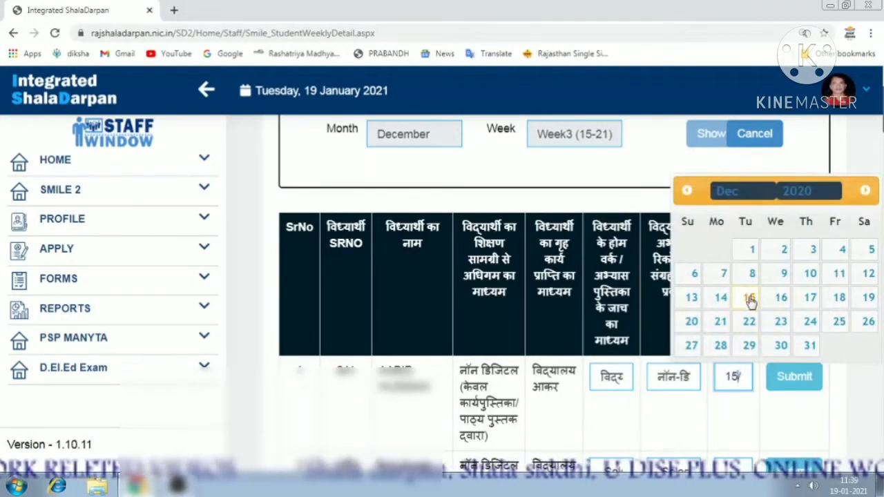
left_click(748, 299)
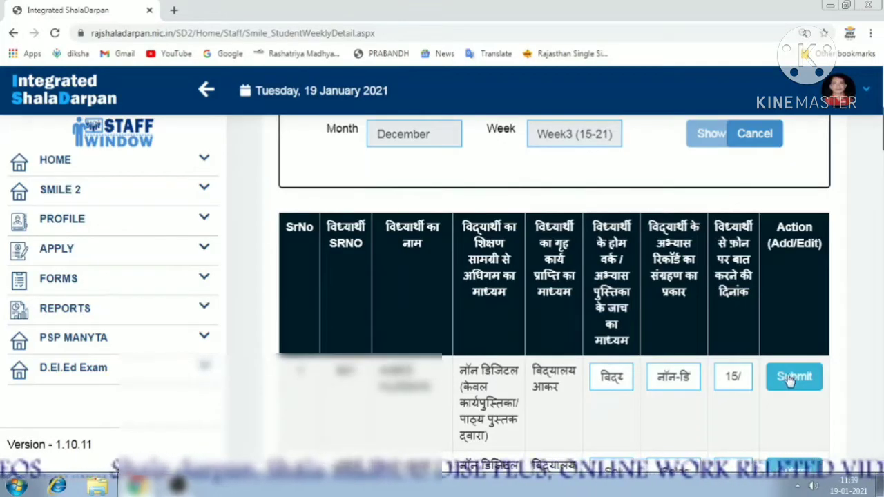
left_click(792, 377)
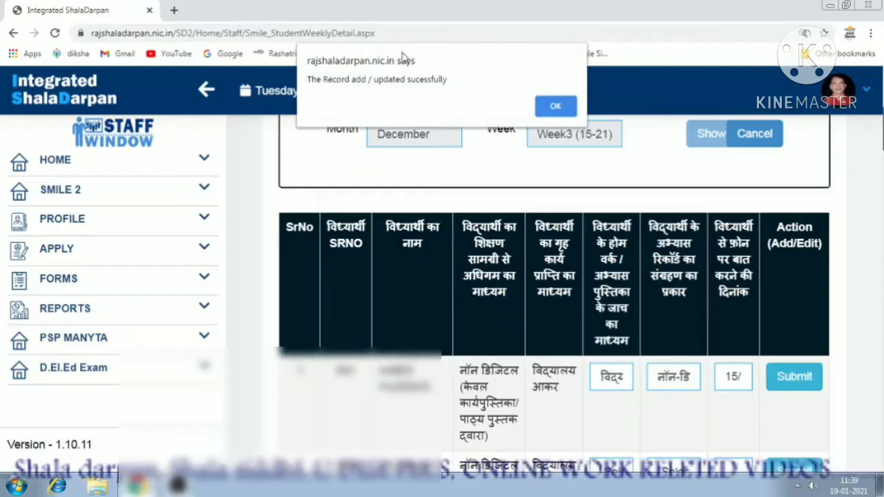
left_click(556, 107)
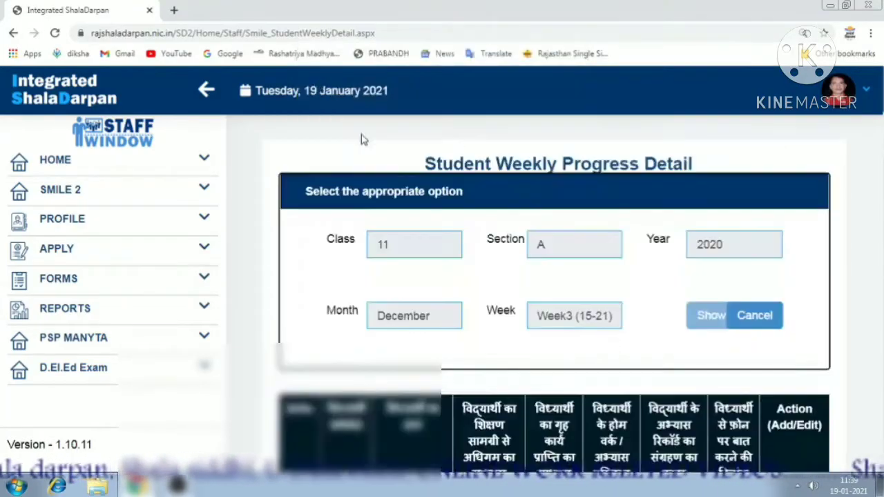
Give the second student the विद्यालय आकर homework check and non-digital record type.
scroll(552, 297, "down", 3)
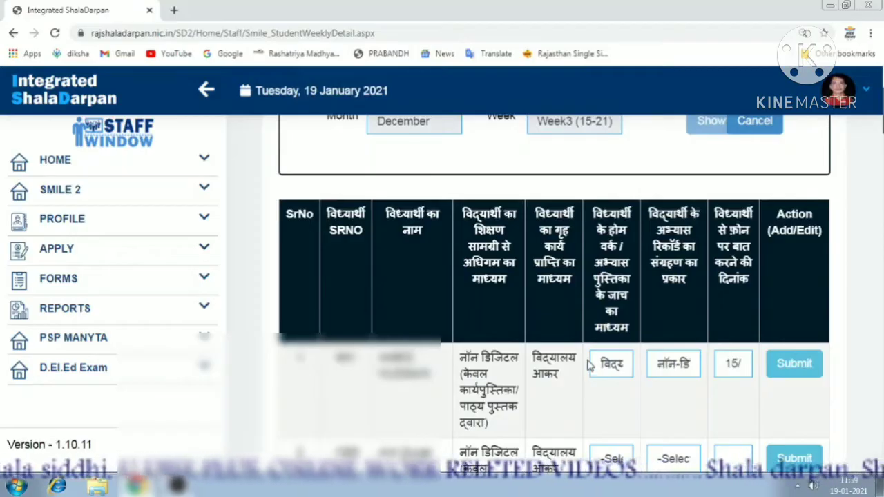
scroll(549, 419, "down", 1)
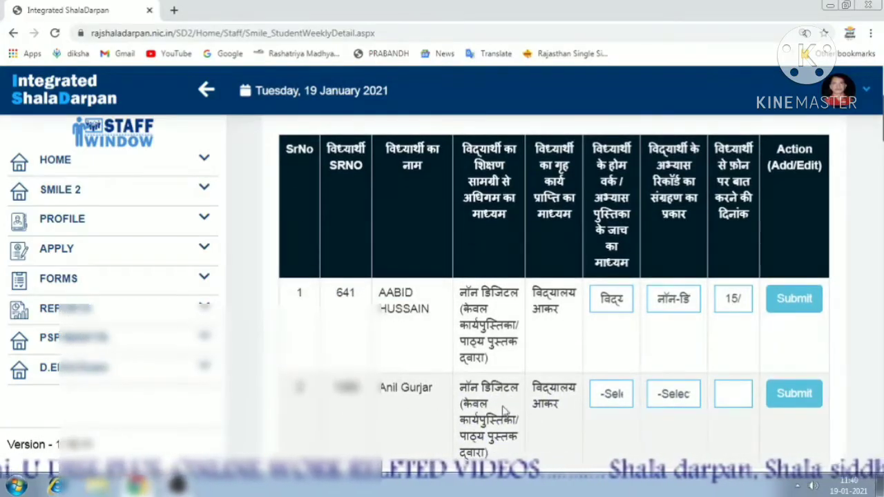
left_click(602, 403)
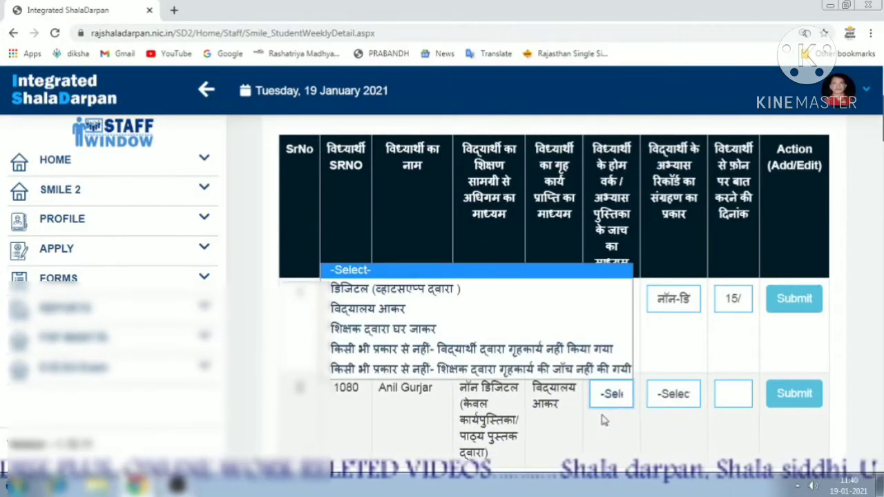
left_click(387, 317)
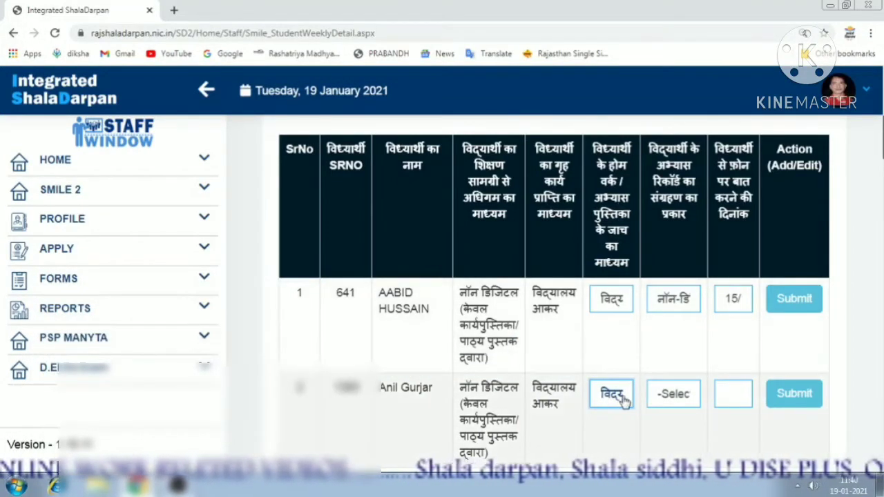
scroll(695, 253, "up", 3)
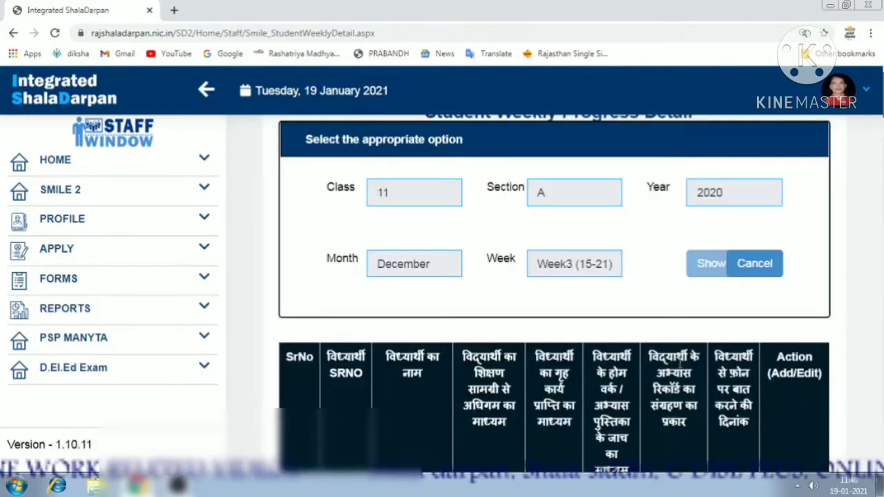
scroll(673, 332, "down", 4)
left_click(679, 341)
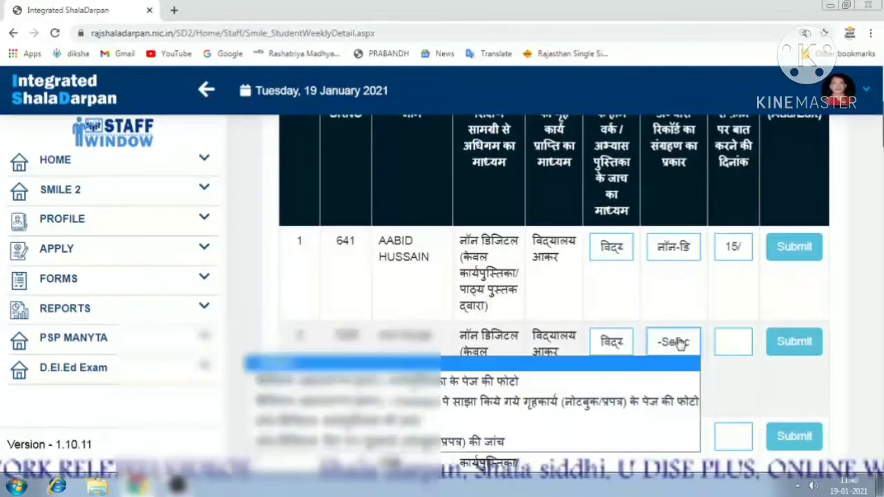
key("Down")
key("Down")
key("Down")
key("Down")
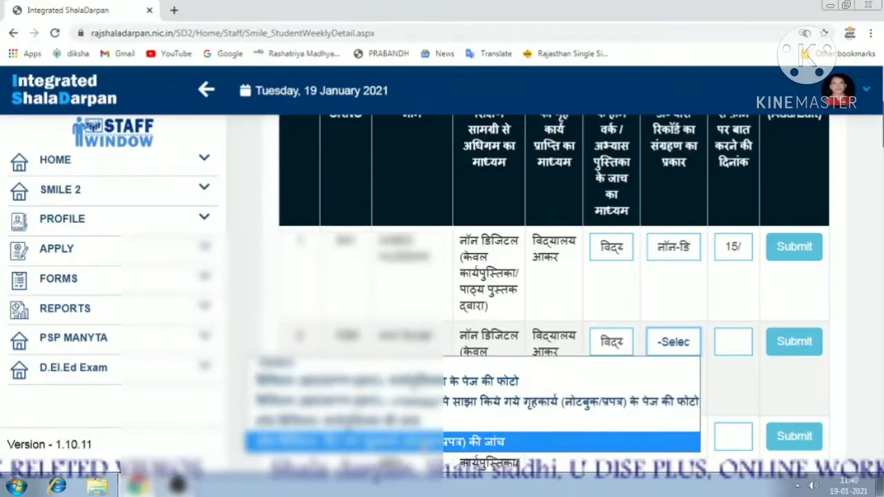
key("Return")
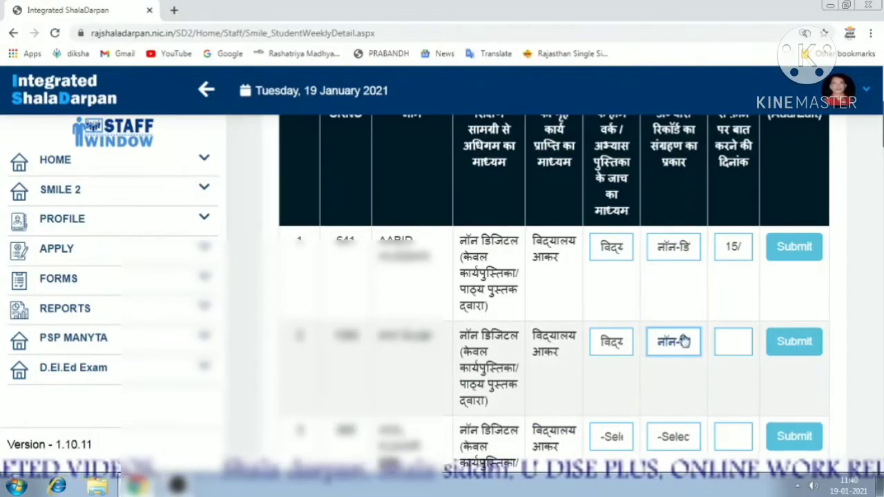
Set row 2's contact date to 15 December and save the row.
left_click(738, 338)
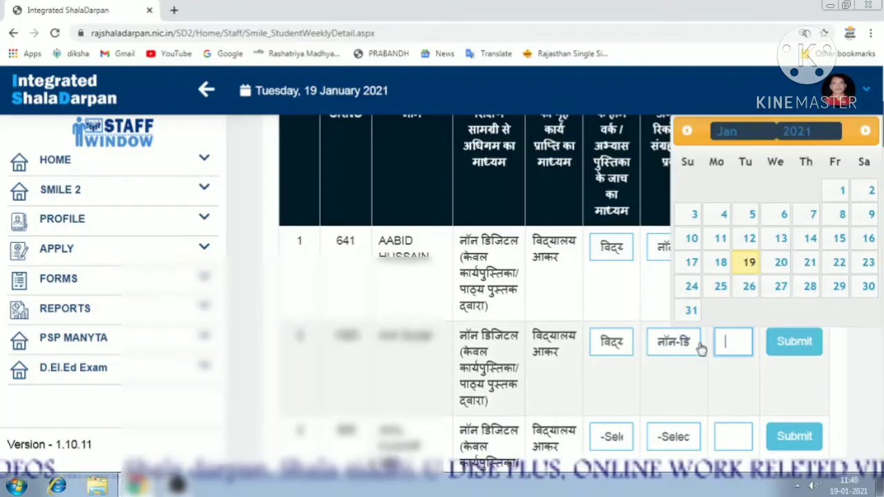
left_click(692, 134)
left_click(745, 238)
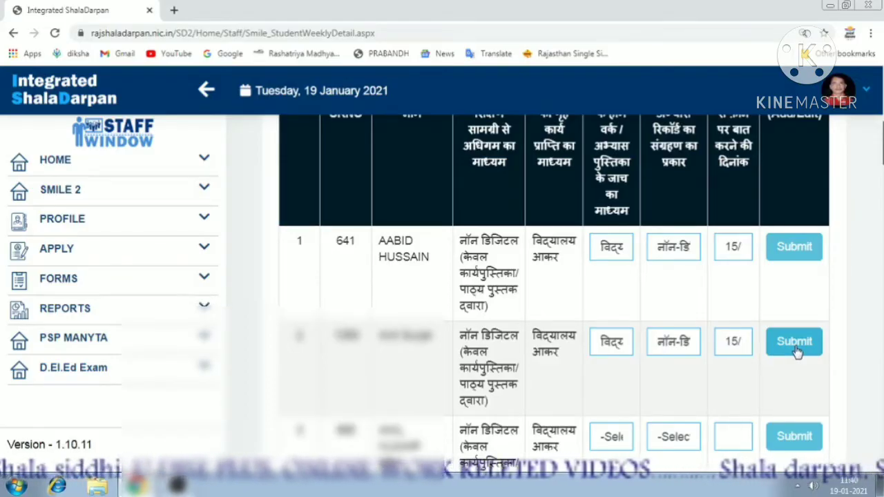
left_click(797, 352)
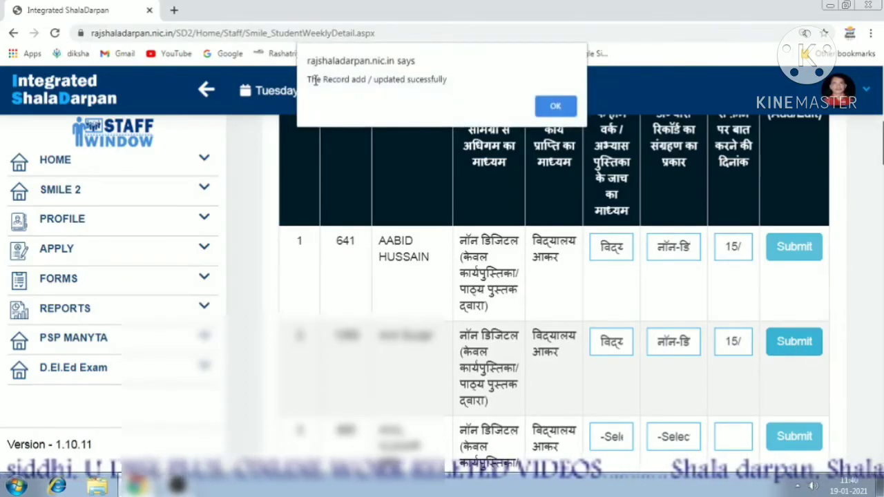
left_click(540, 109)
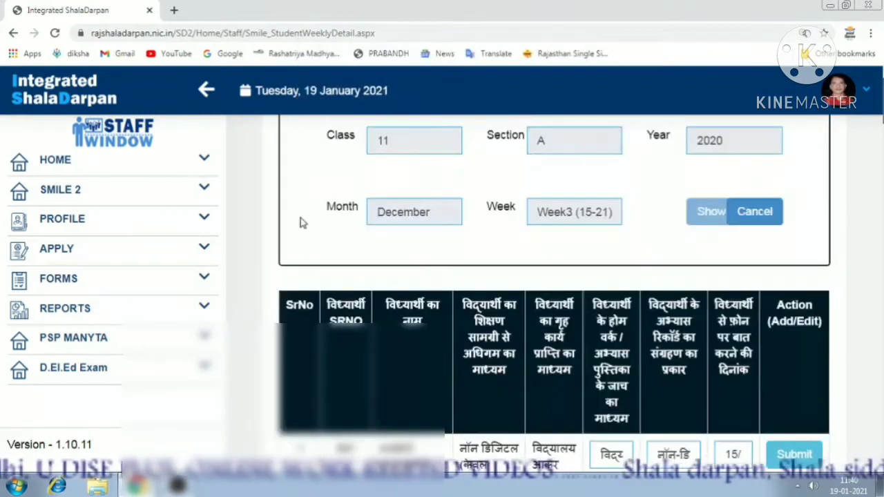
Switch the table to Year 2021, January, Week3 (15-21) and show the class 11-A student rows.
scroll(696, 357, "down", 3)
scroll(696, 357, "up", 2)
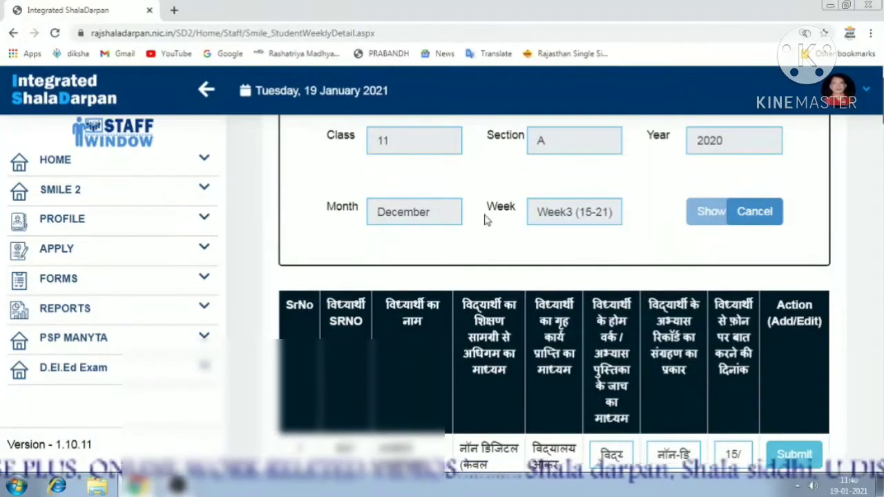
left_click(725, 220)
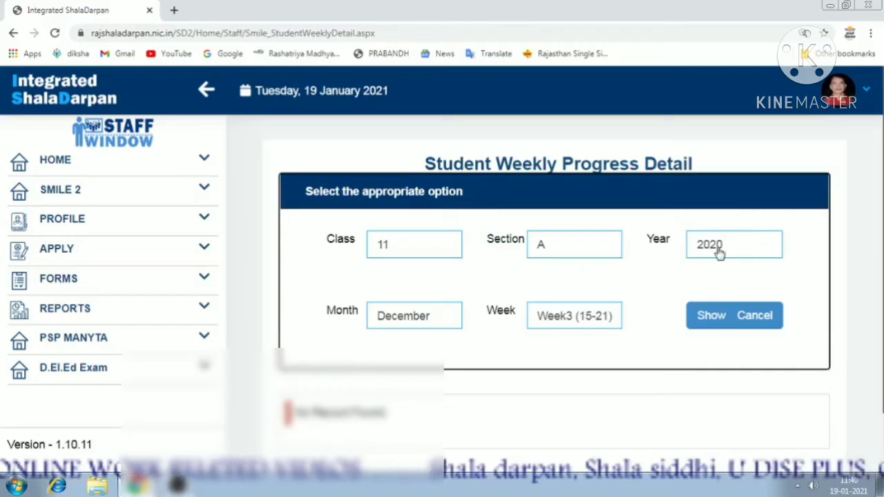
left_click(718, 253)
left_click(718, 280)
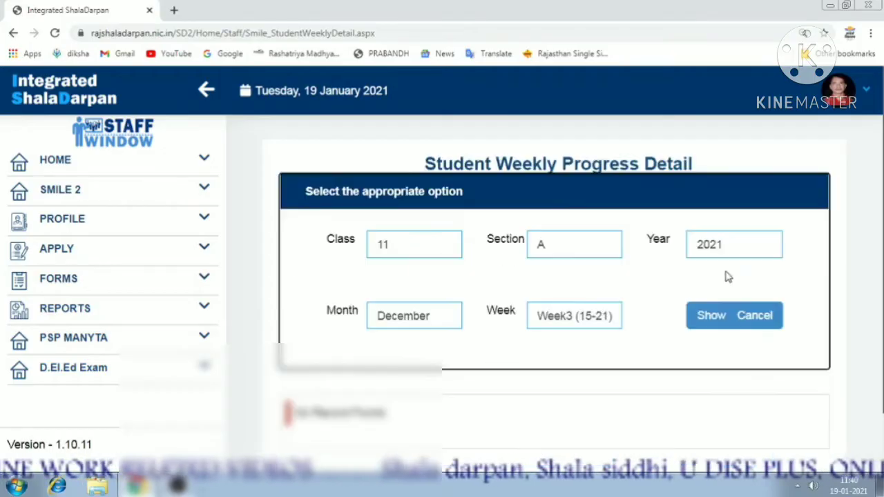
left_click(433, 321)
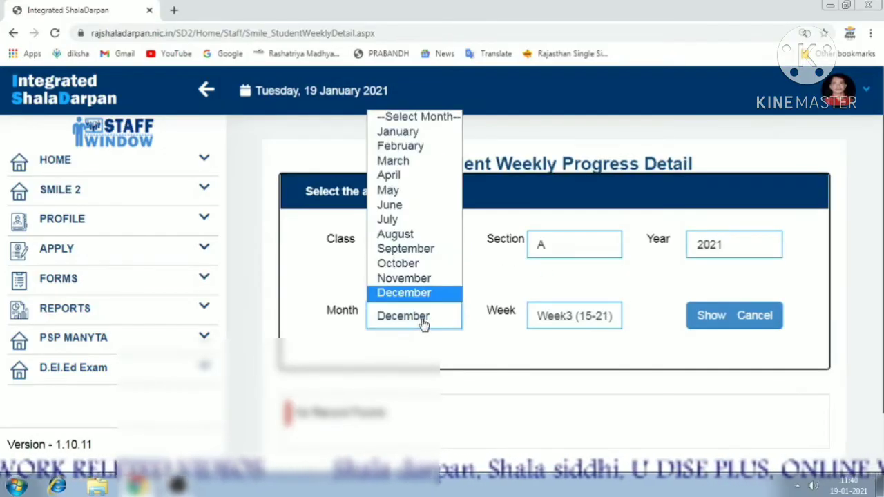
left_click(398, 136)
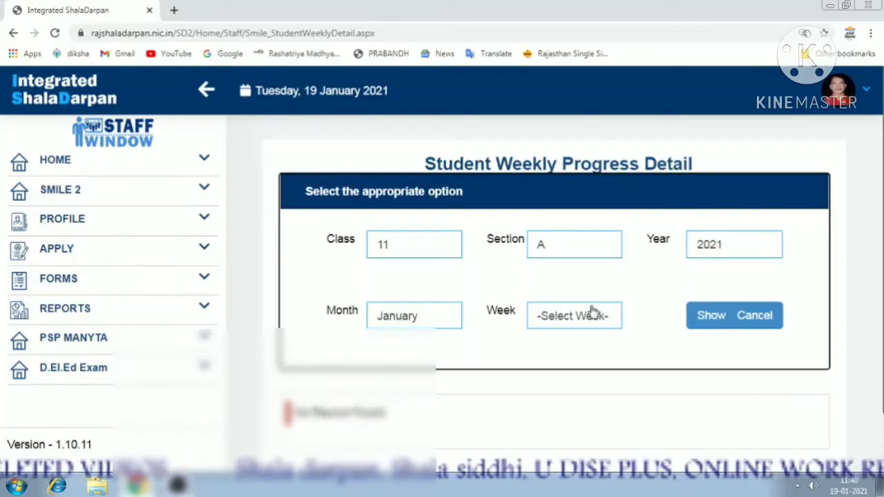
left_click(556, 321)
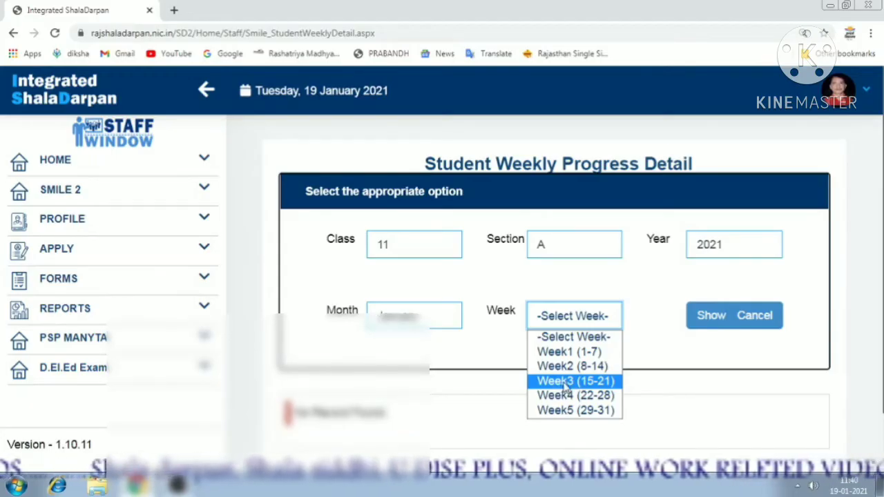
left_click(565, 383)
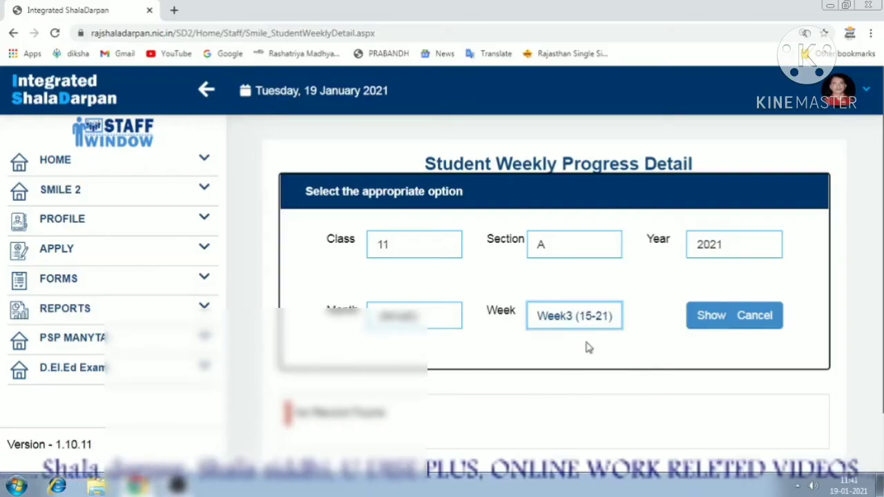
left_click(688, 318)
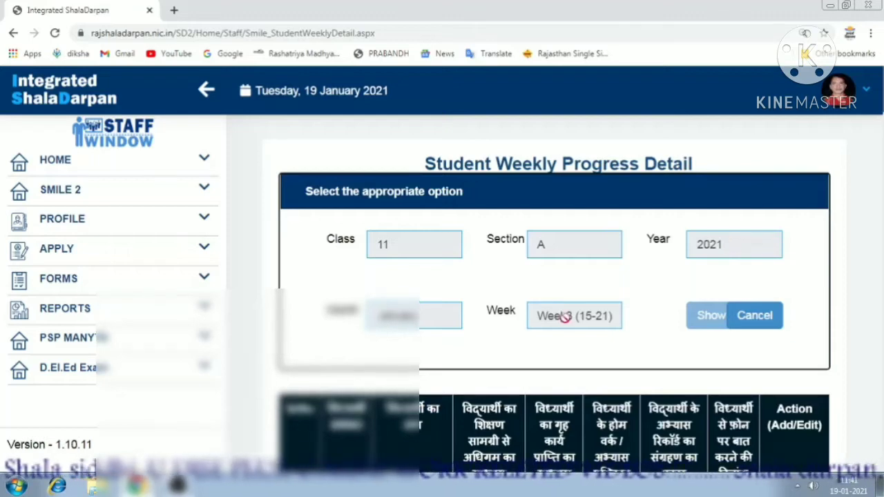
scroll(564, 316, "down", 2)
scroll(711, 383, "down", 2)
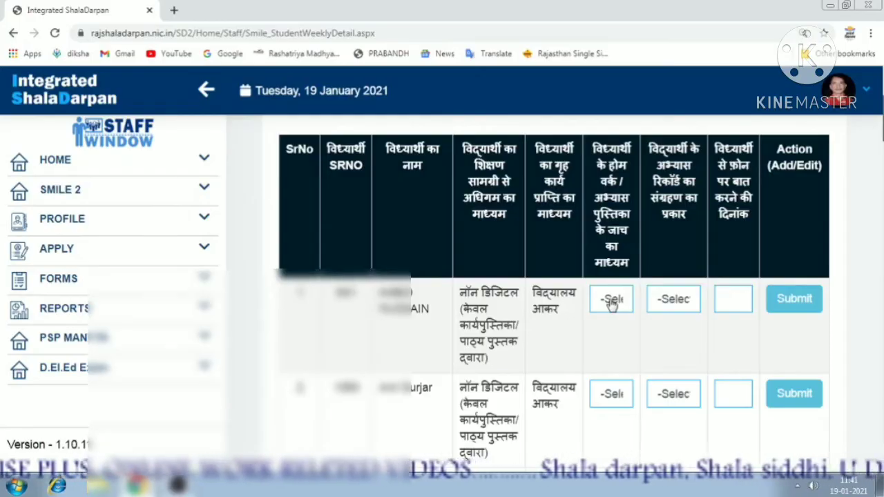
Give row 1 a homework-check method, non-digital record type and a contact date of the 15th.
left_click(612, 306)
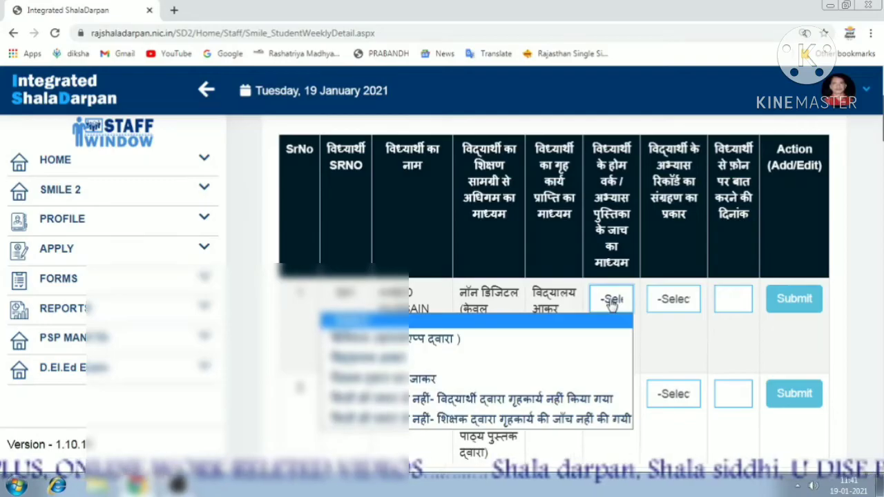
left_click(439, 358)
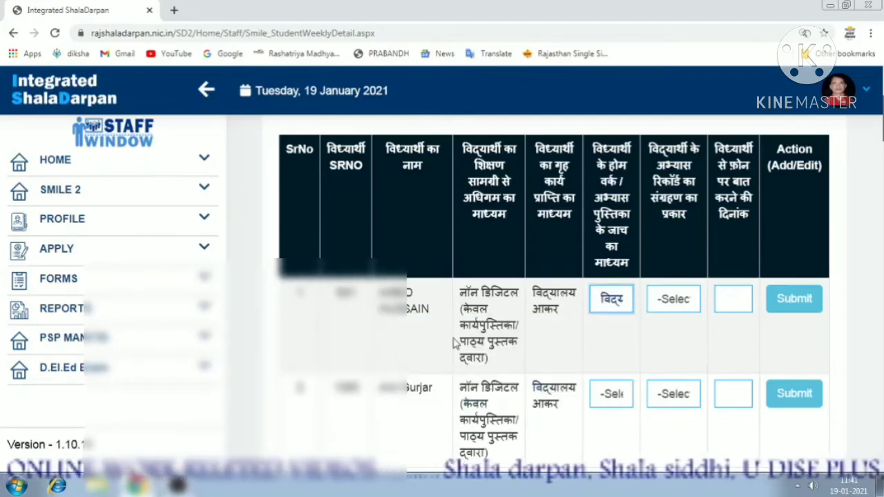
left_click(673, 299)
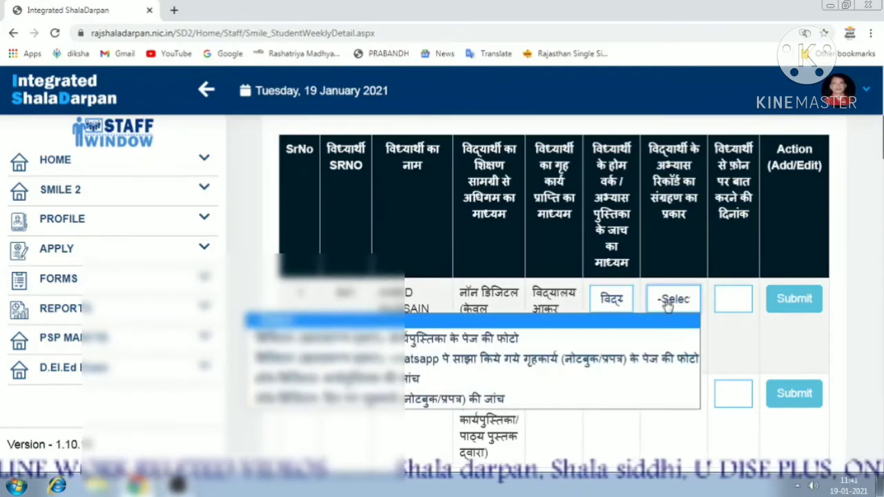
left_click(476, 400)
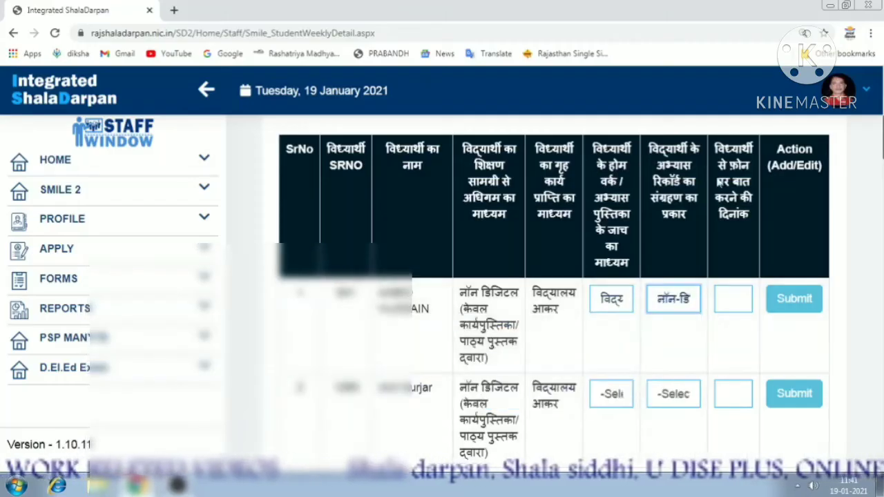
left_click(733, 300)
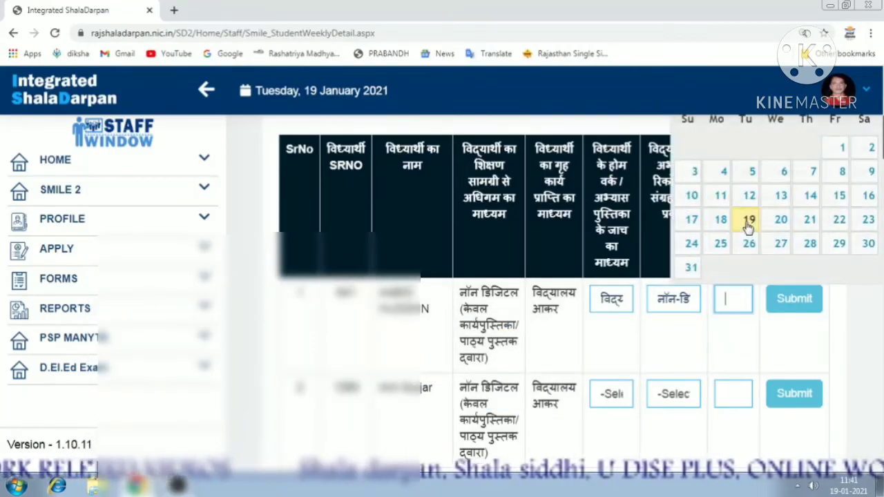
left_click(752, 221)
scroll(698, 329, "down", 4)
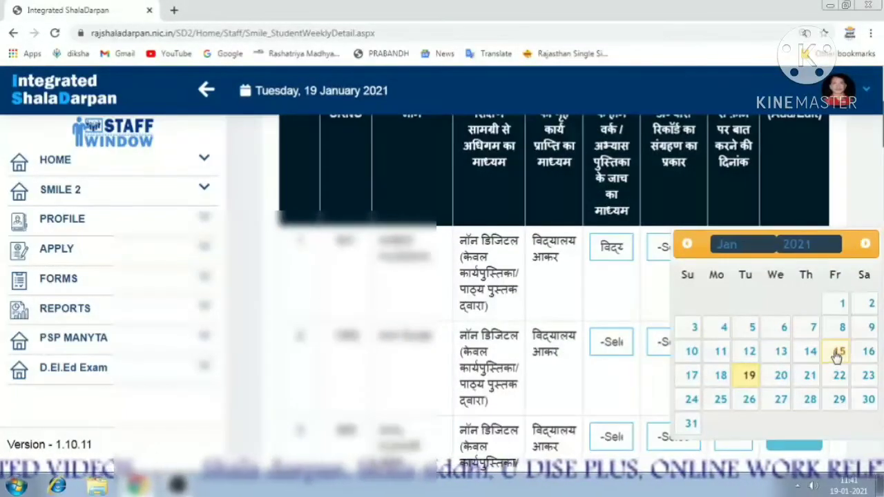
left_click(837, 352)
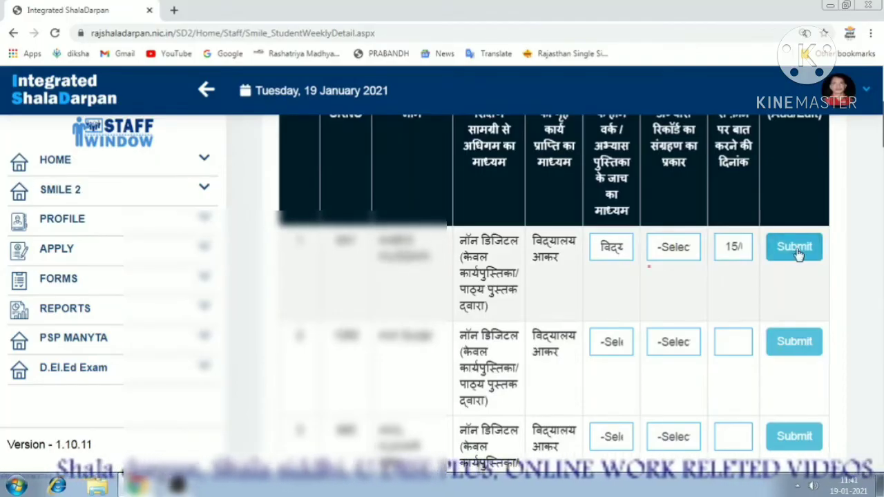
Reapply row 1's non-digital record type and save the January week 3 entry.
left_click(664, 256)
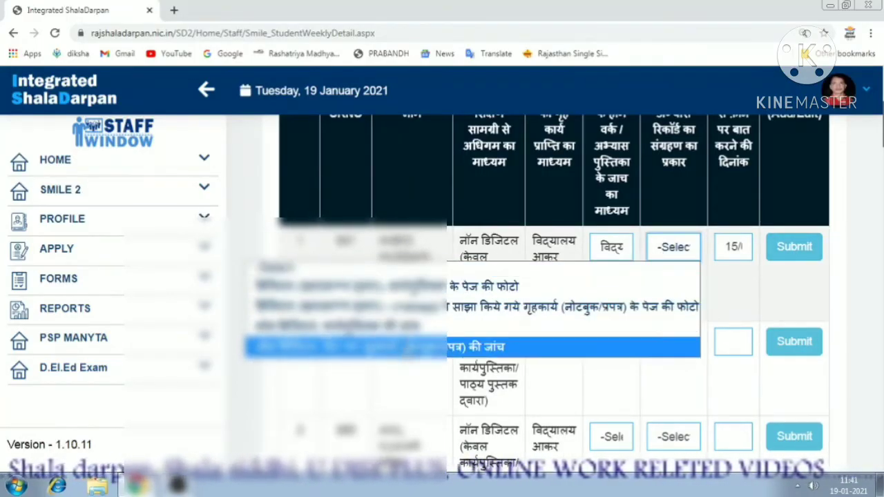
left_click(408, 348)
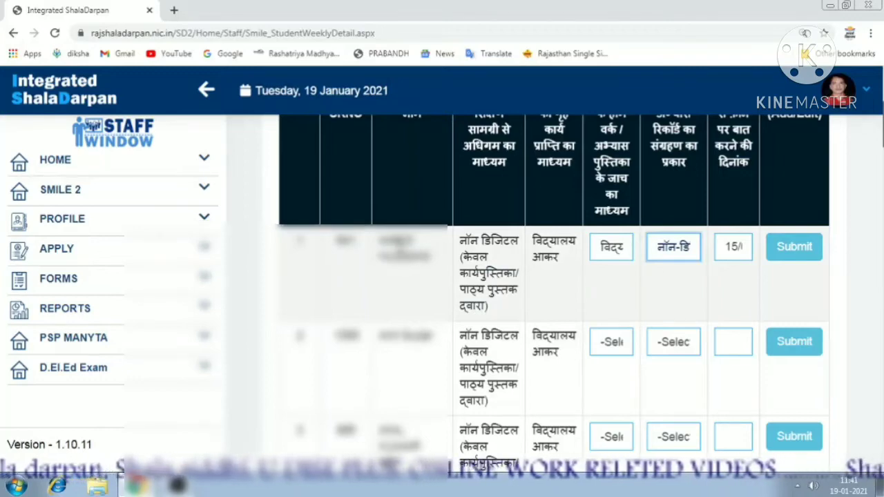
left_click(801, 255)
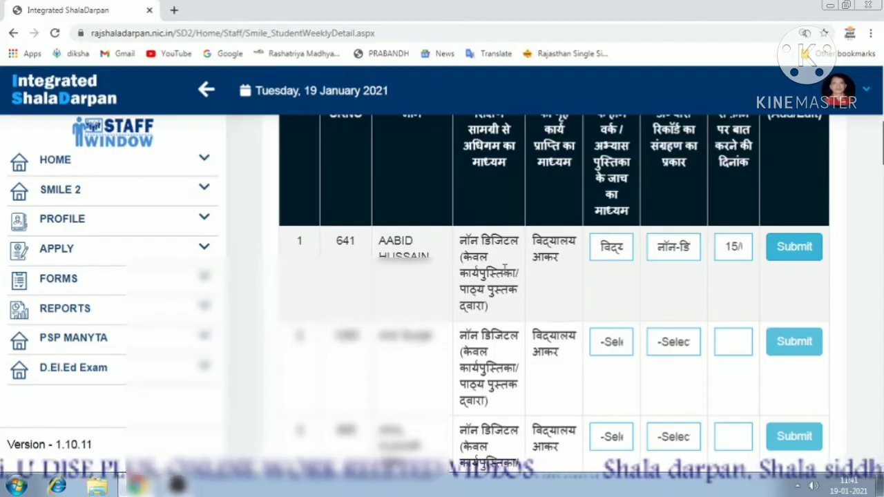
left_click(792, 256)
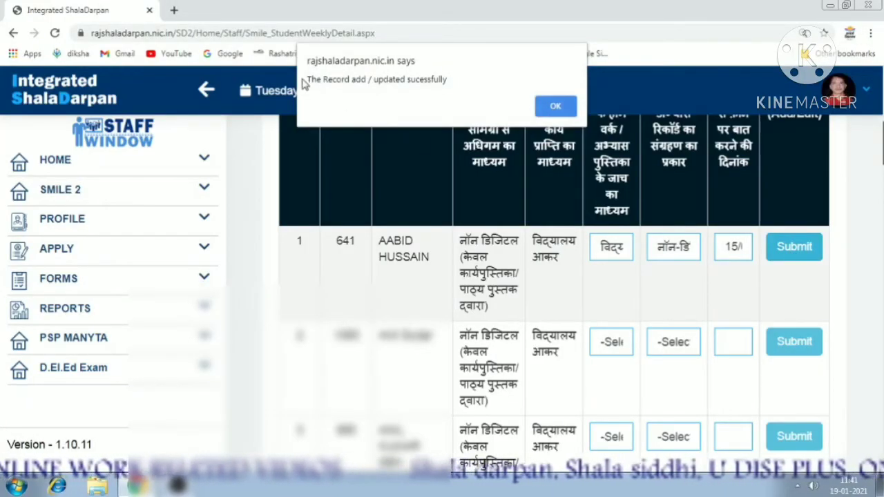
left_click(557, 104)
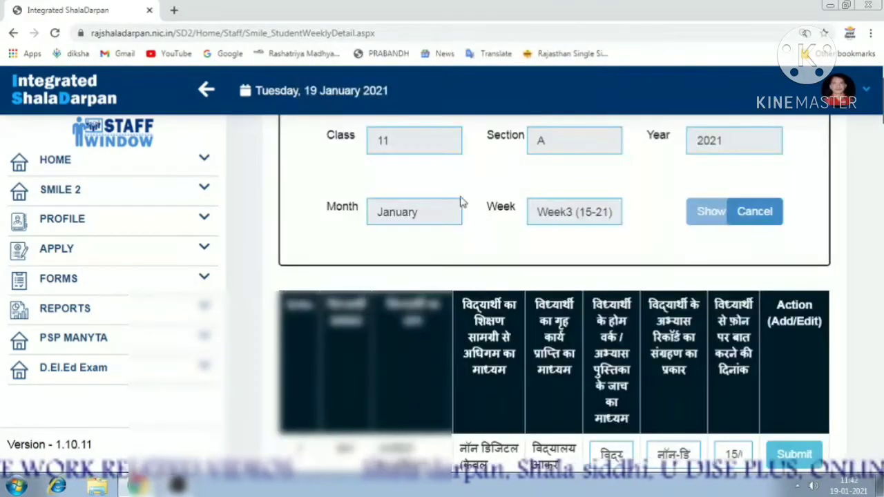
scroll(731, 334, "down", 3)
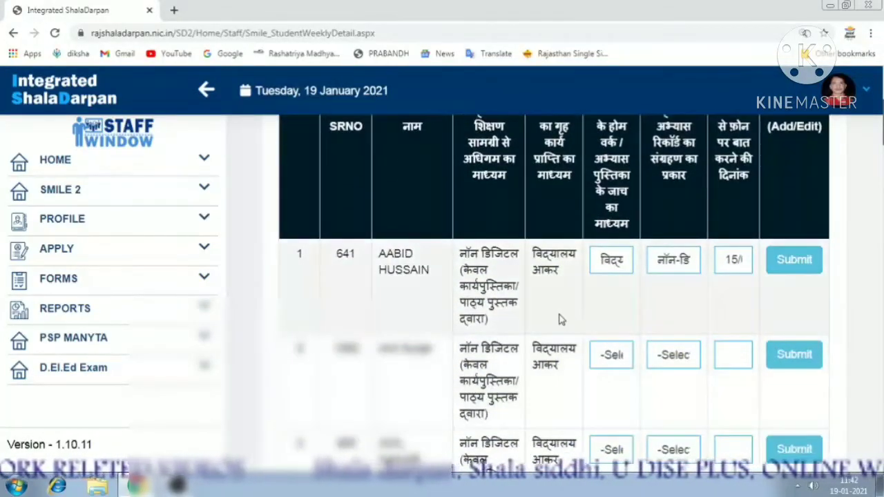
scroll(569, 319, "up", 1)
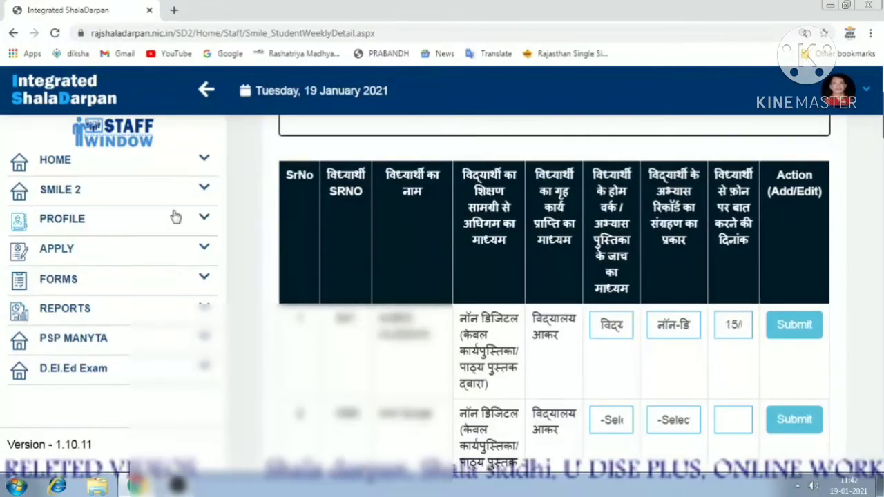
Open Smile Class Teacher Details and review the Section A mapping with 32 students.
left_click(176, 189)
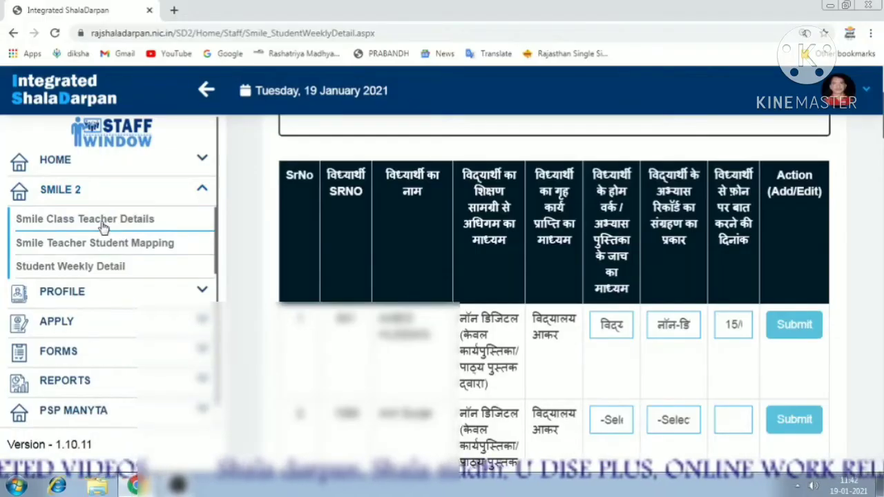
left_click(149, 224)
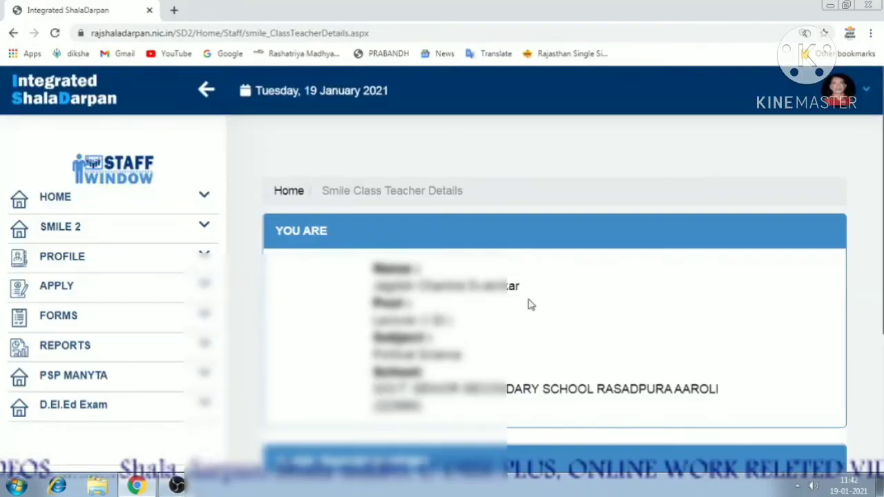
scroll(529, 306, "down", 3)
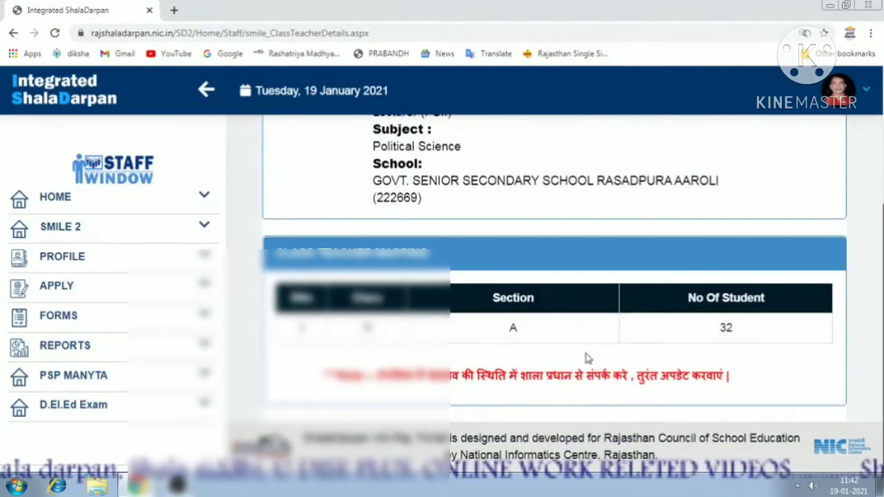
left_click_drag(377, 375, 731, 375)
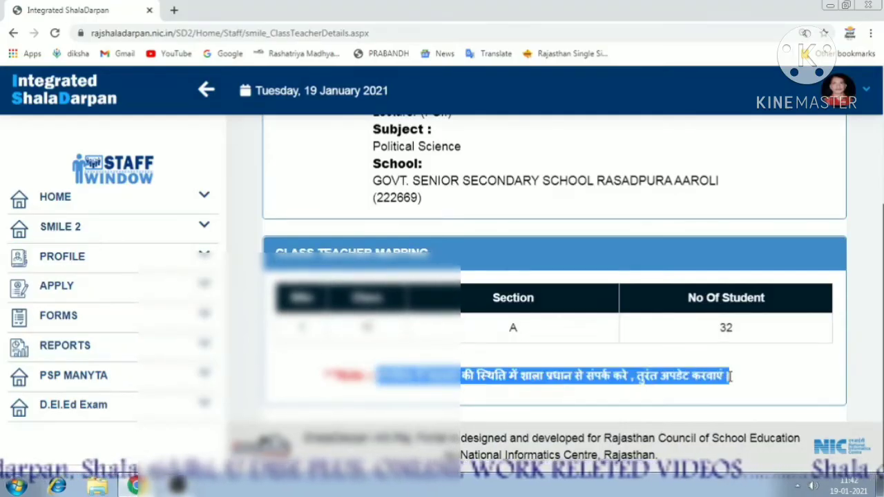
left_click(97, 235)
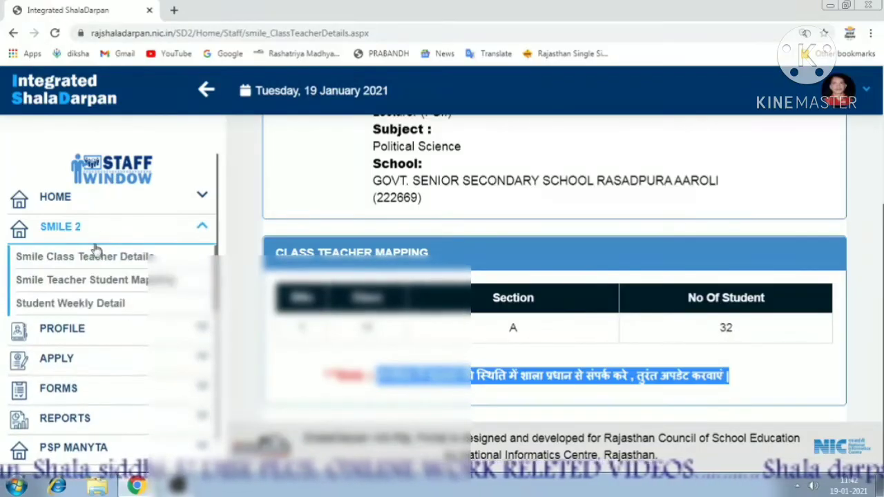
Open Smile Teacher Student Mapping and load the student list for class 11, section A.
left_click(84, 285)
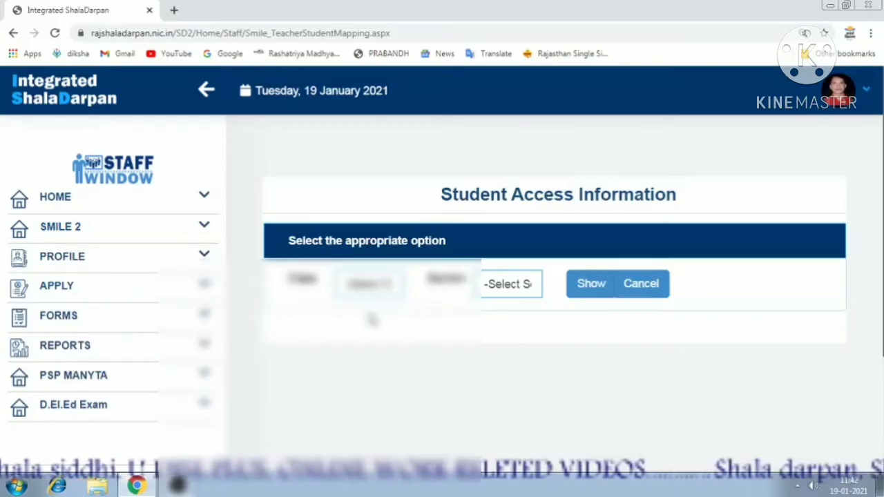
left_click_drag(287, 248, 467, 258)
left_click(368, 285)
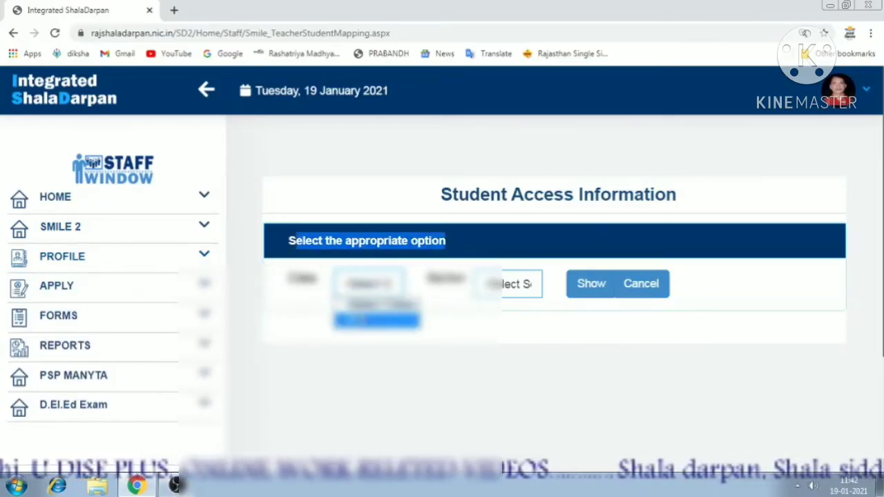
left_click(362, 323)
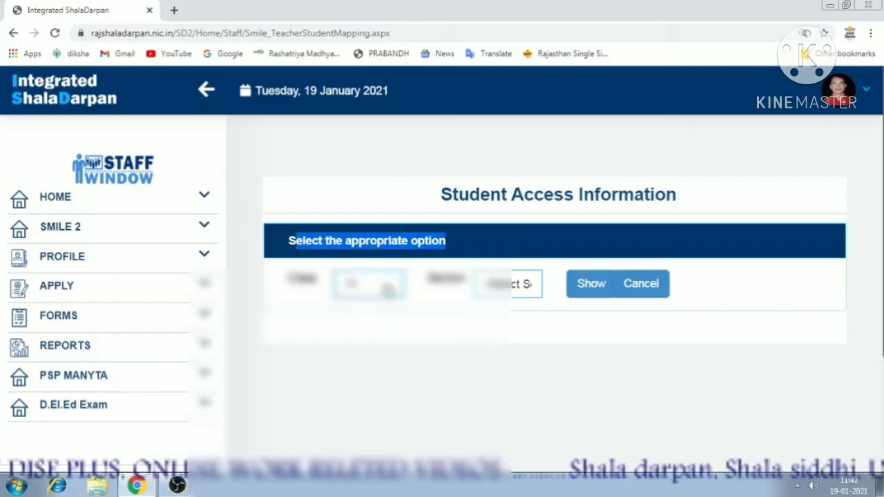
left_click(508, 284)
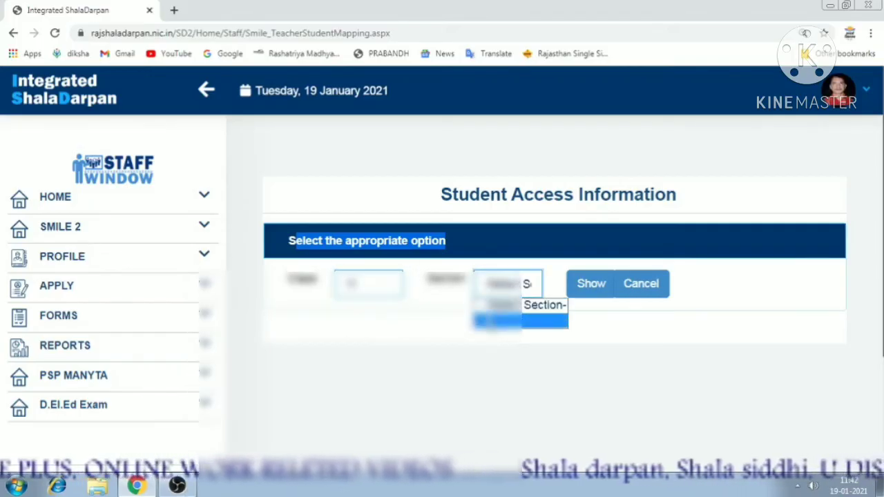
left_click(495, 324)
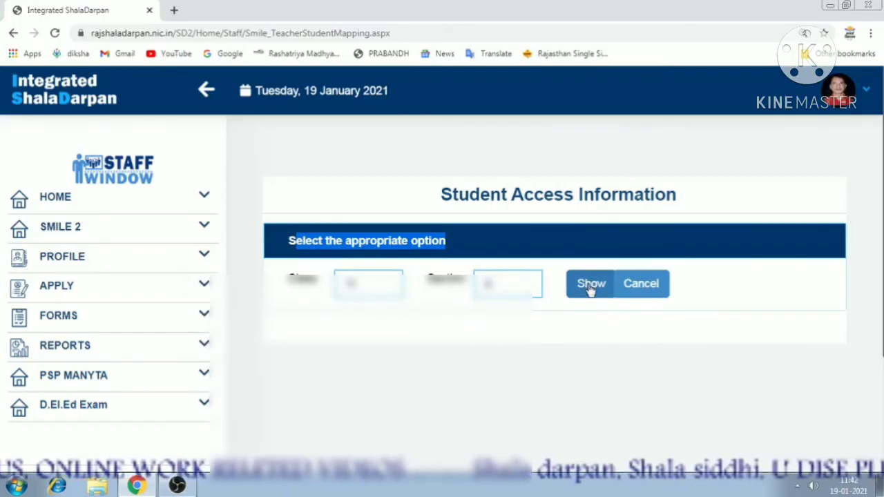
left_click(590, 287)
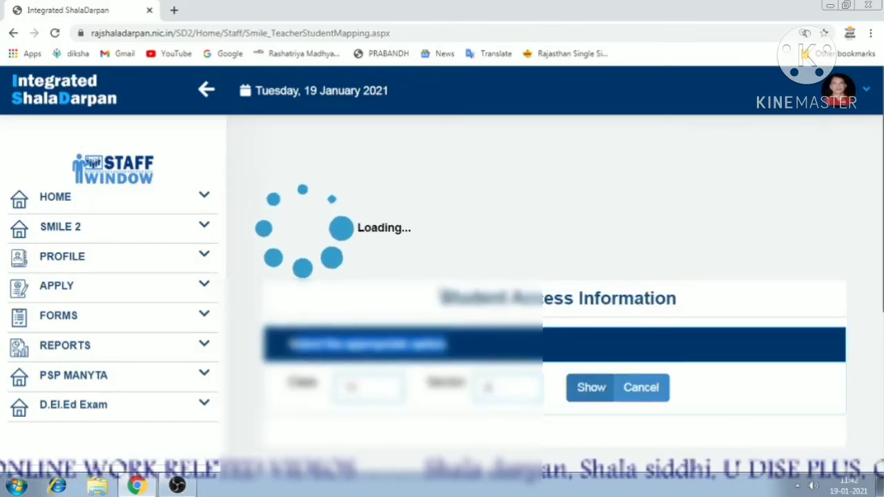
Check row 1's learning and homework medium options, then scroll through all 32 class 11-A students.
scroll(571, 306, "down", 2)
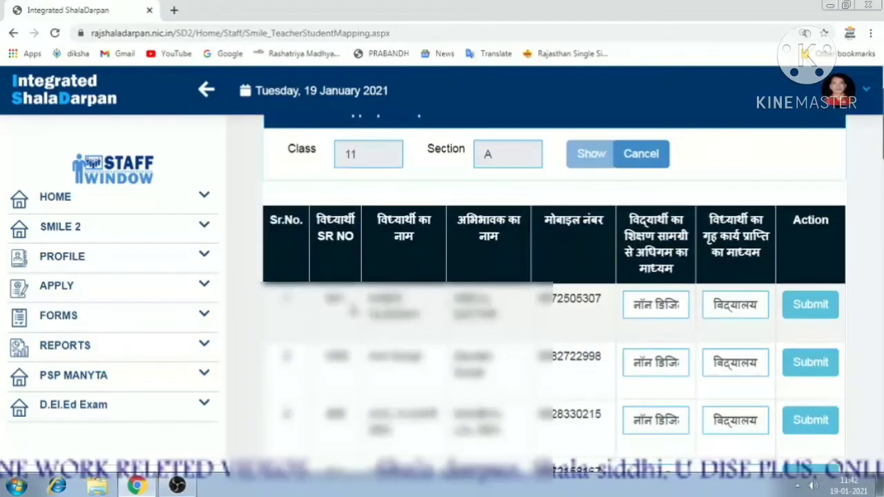
left_click(663, 309)
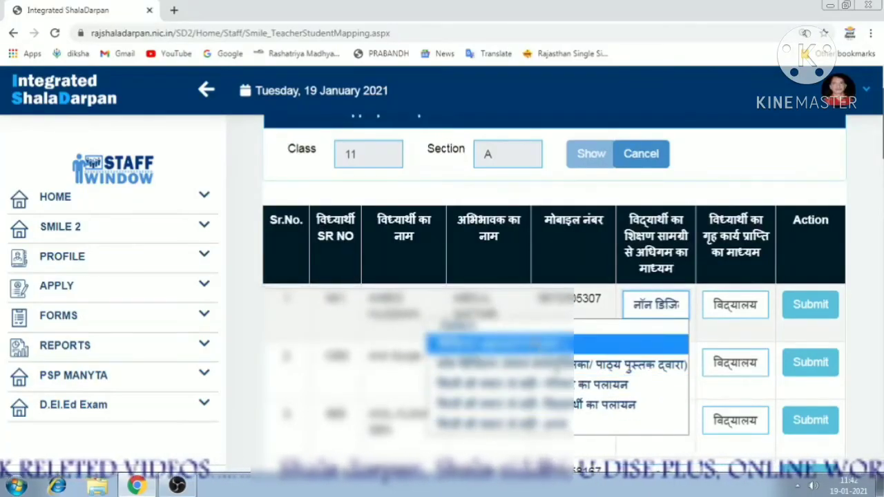
left_click(656, 307)
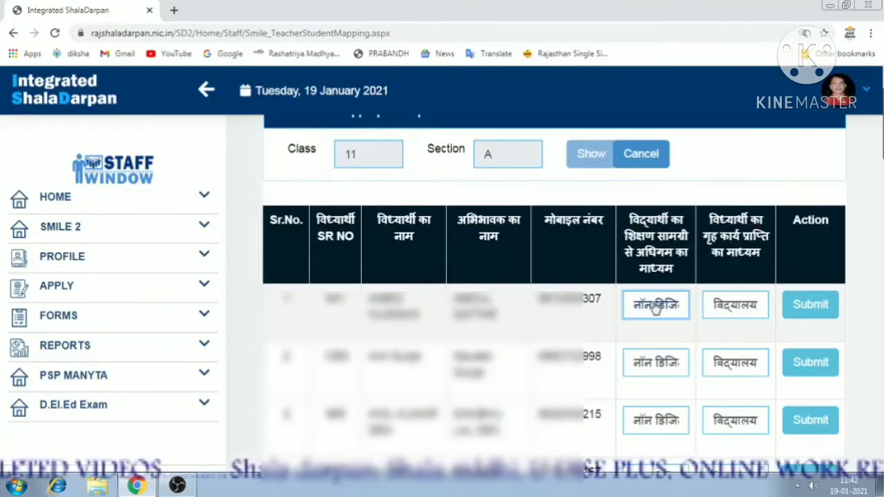
left_click(744, 310)
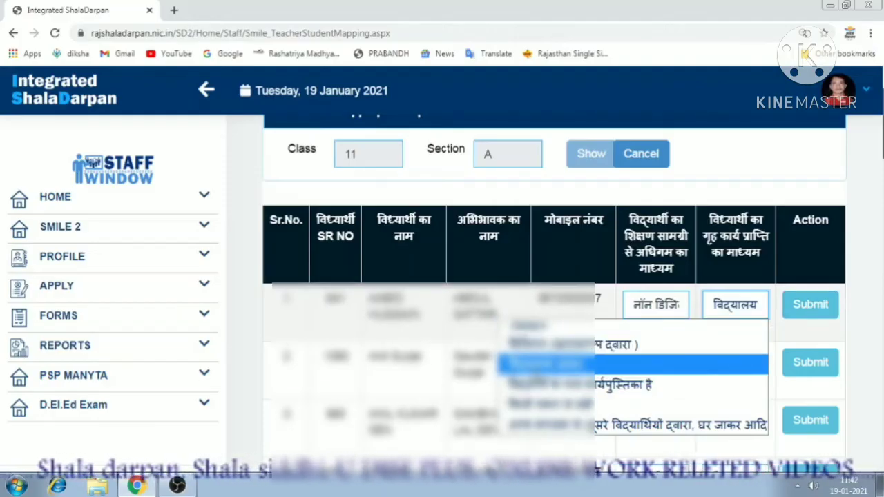
left_click(691, 364)
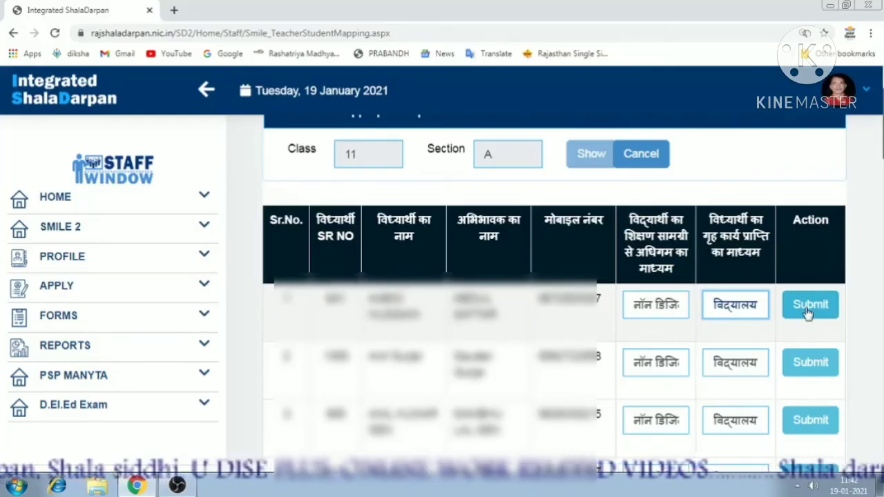
scroll(764, 320, "down", 5)
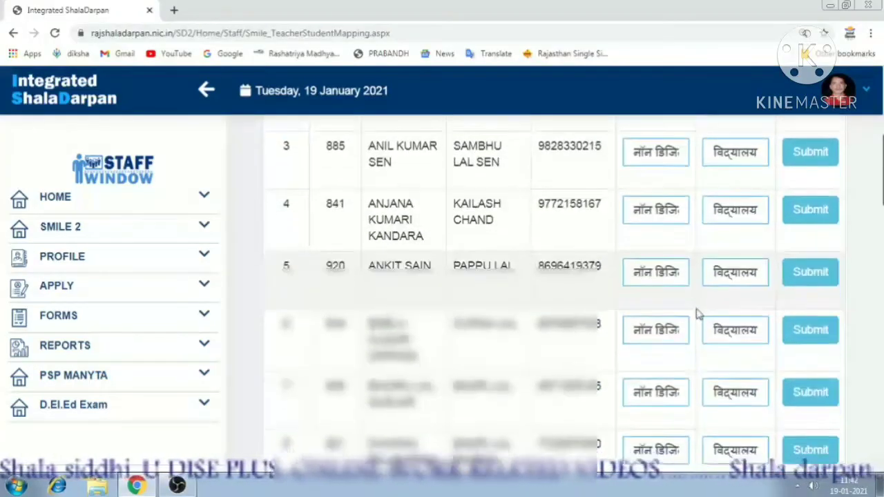
scroll(697, 314, "down", 8)
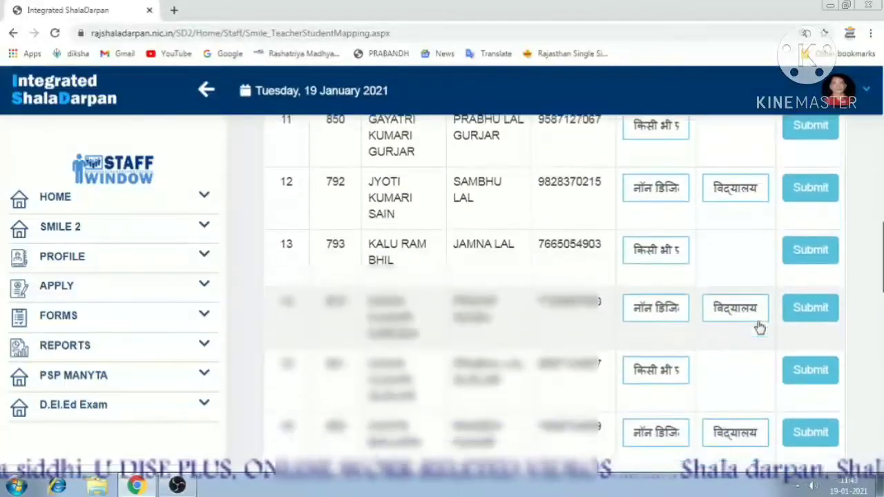
scroll(759, 328, "down", 8)
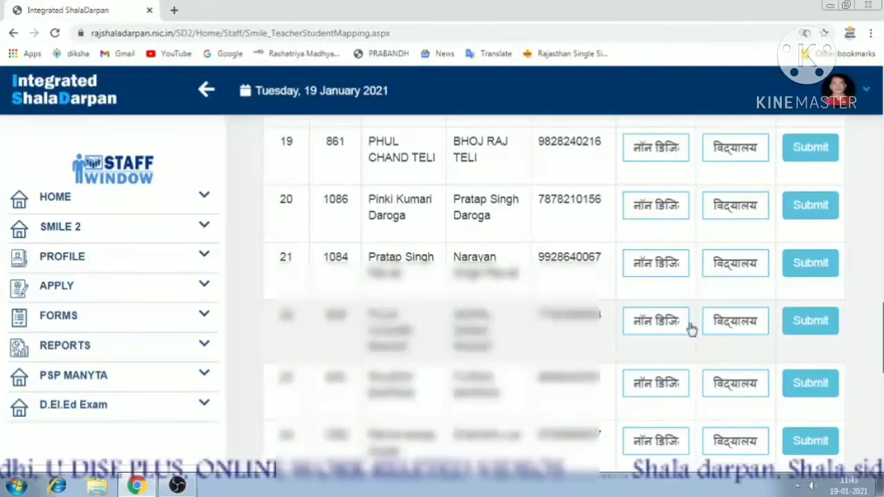
scroll(690, 329, "down", 10)
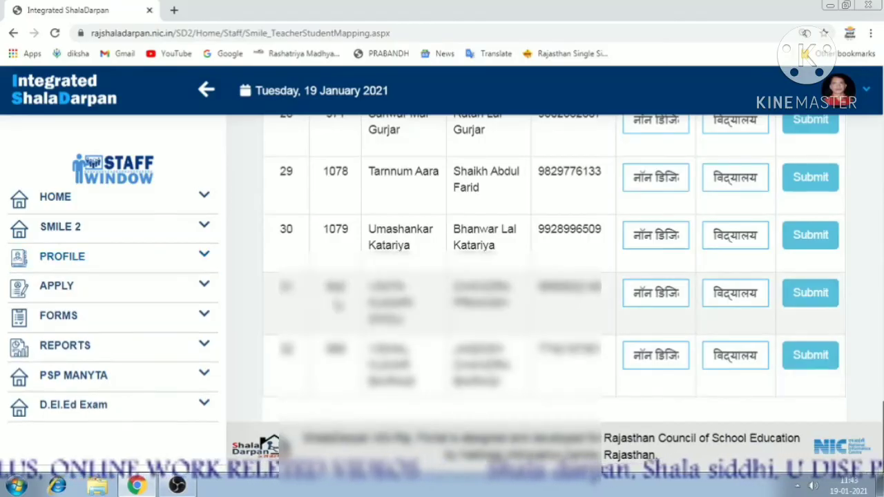
scroll(701, 361, "up", 1)
scroll(702, 360, "up", 15)
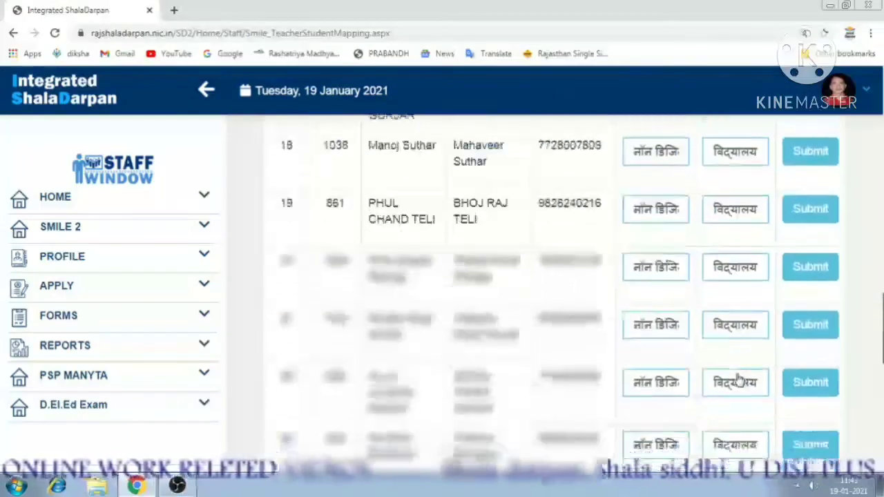
scroll(737, 379, "up", 10)
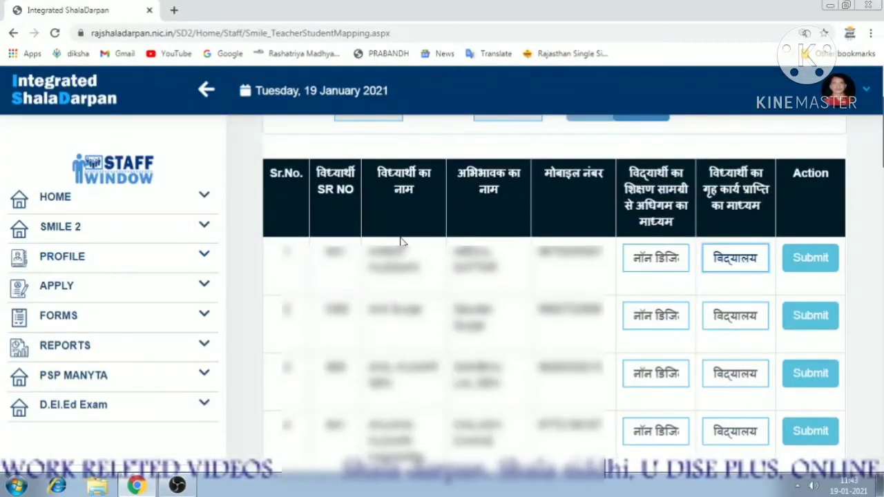
left_click(108, 232)
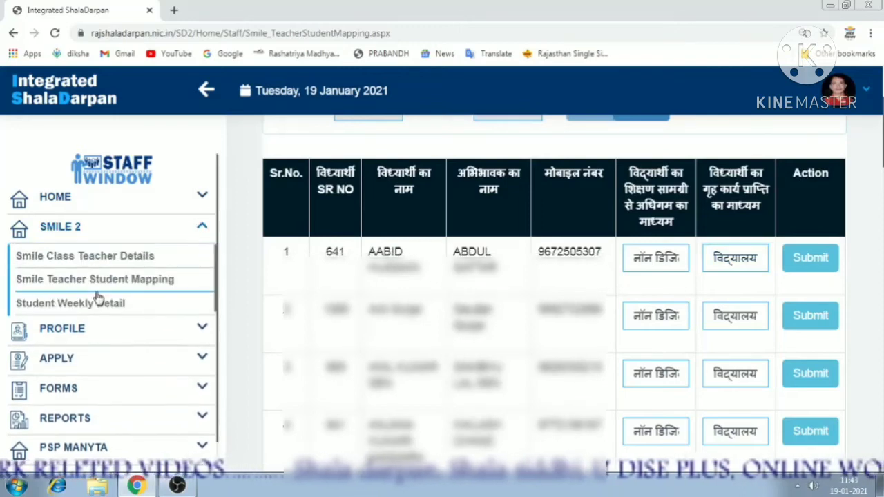
Open Student Weekly Progress Detail, choose class 11, then minimize the browser to the desktop.
left_click(96, 301)
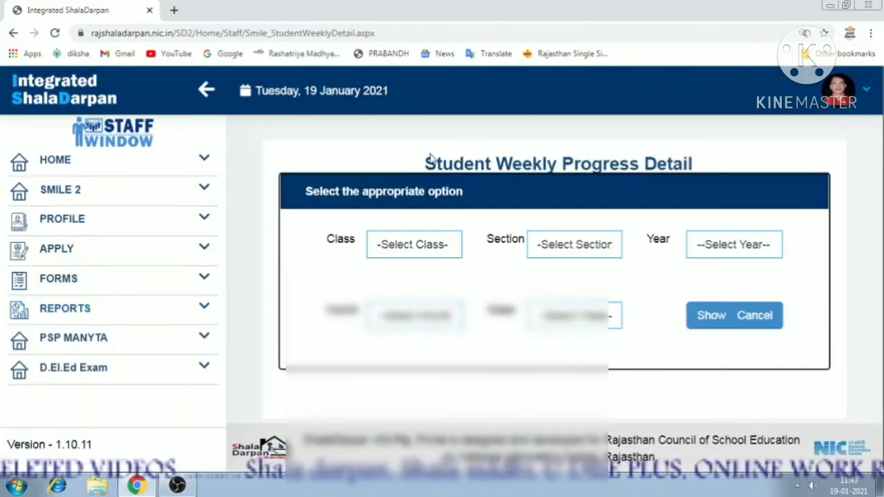
left_click_drag(426, 158, 680, 170)
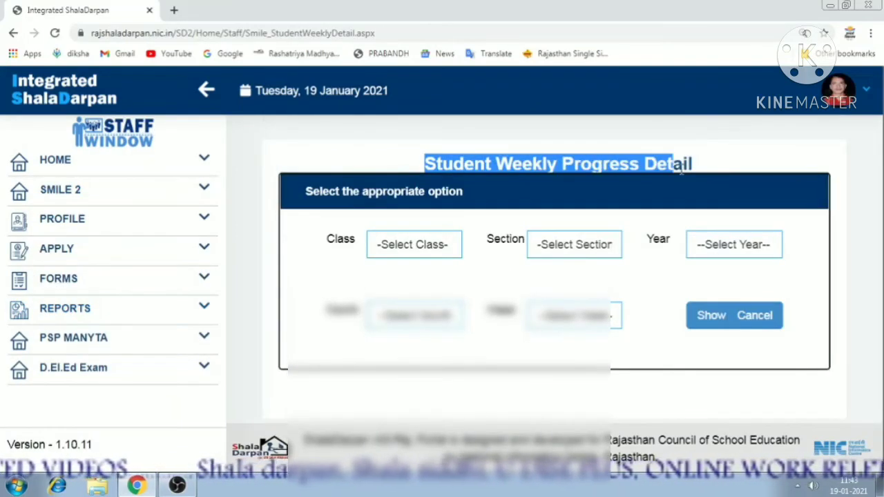
left_click(73, 196)
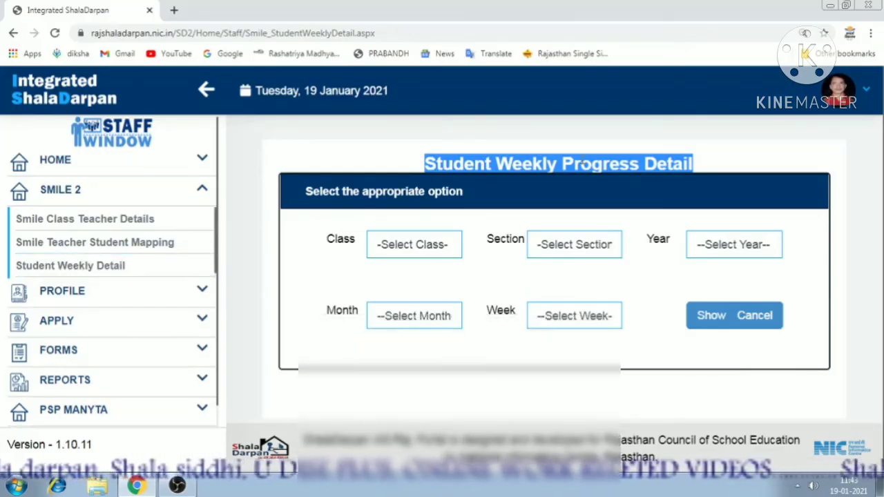
left_click(445, 240)
left_click(422, 280)
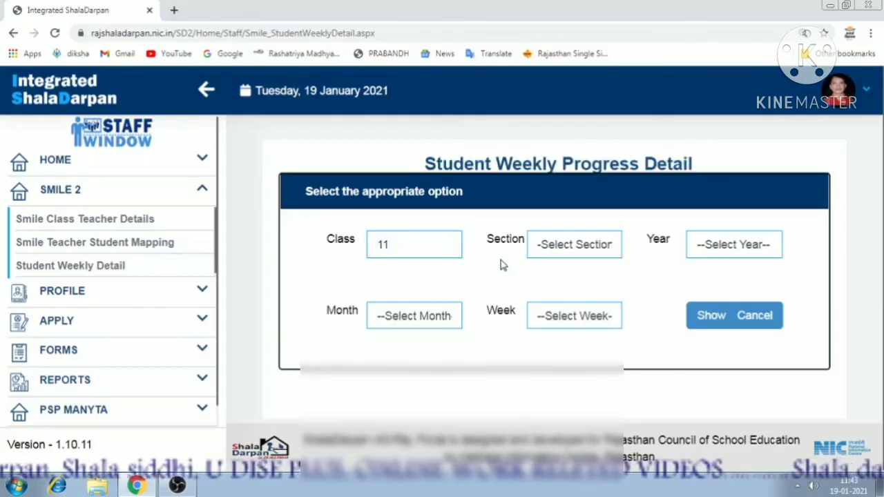
left_click(555, 248)
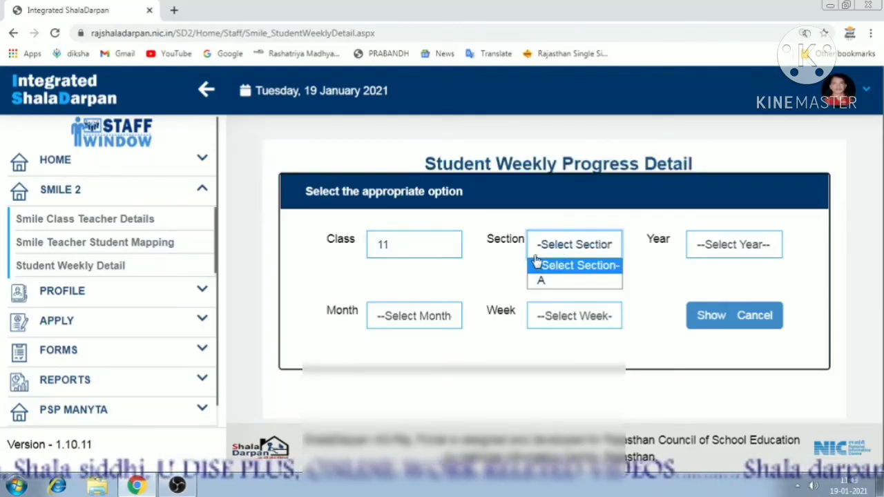
left_click(580, 251)
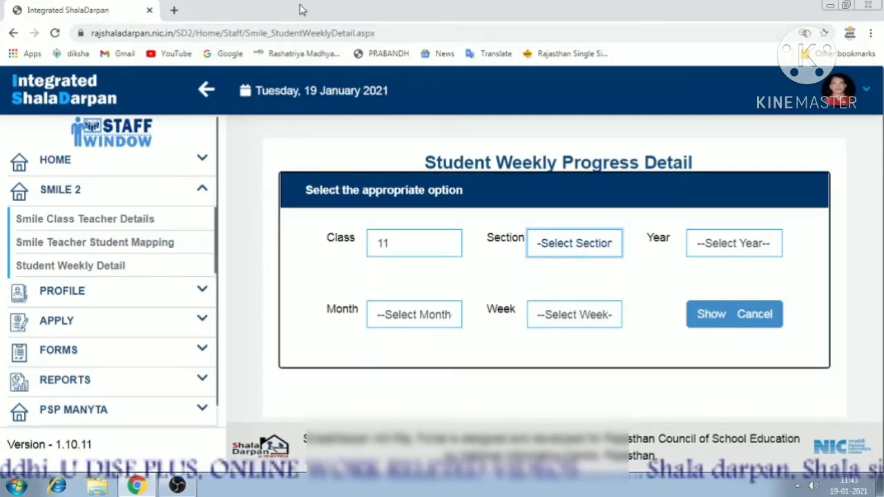
left_click(830, 6)
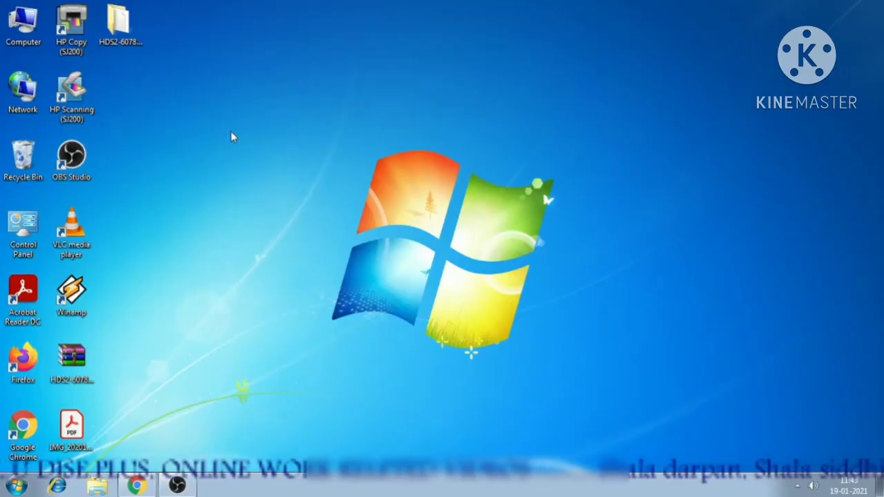
right_click(230, 131)
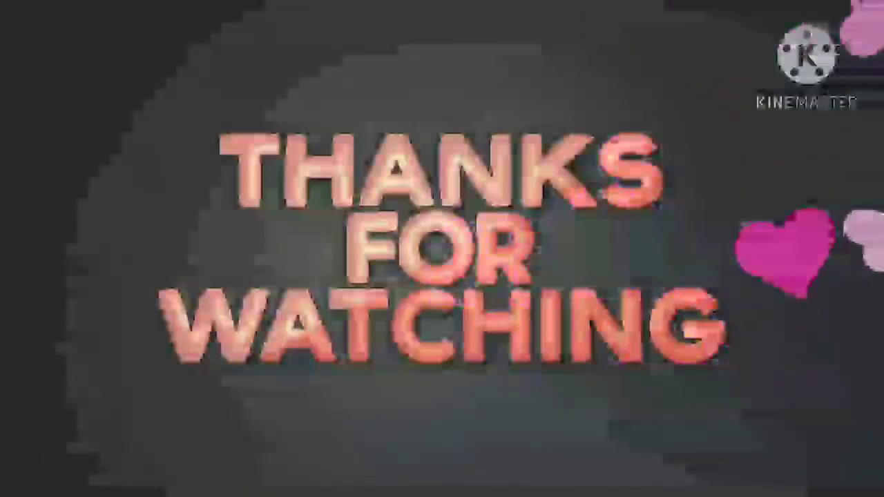